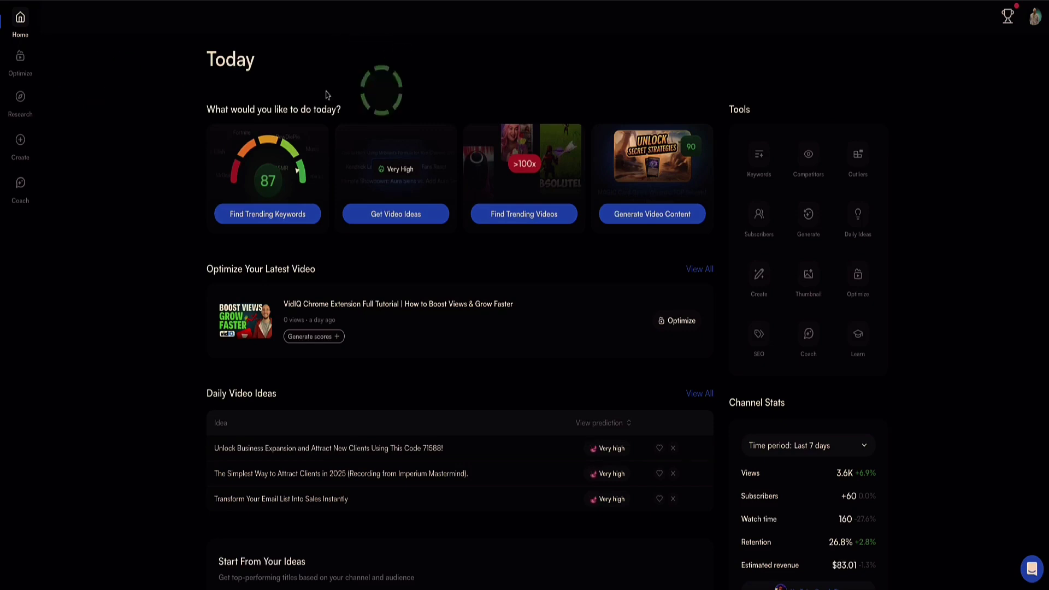
- Open the account settings and check the browser extension status under Apps & Extras
{"action": "left_click", "coordinate": [1035, 20]}
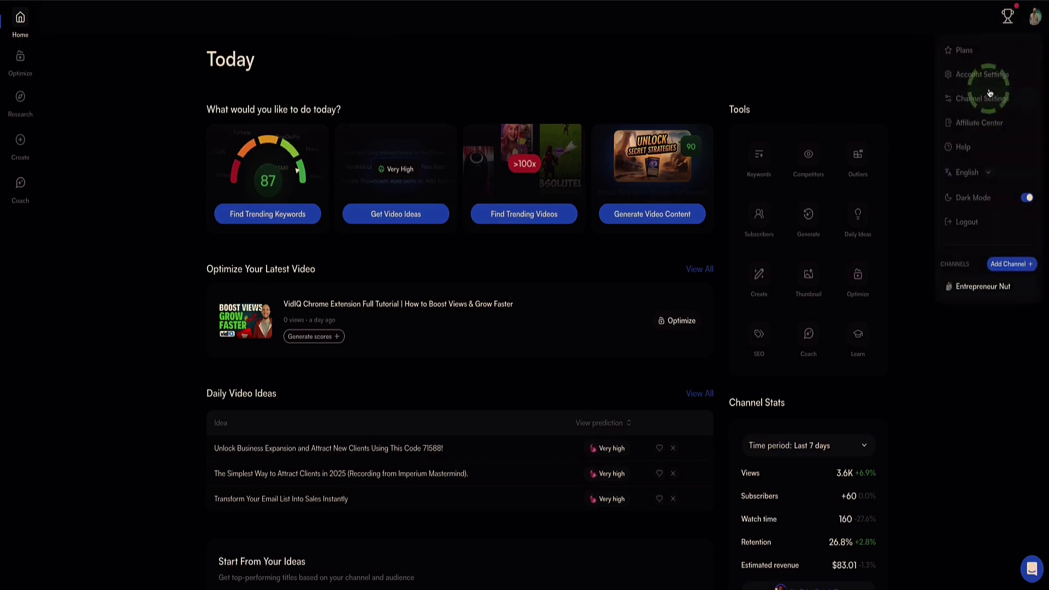
{"action": "left_click", "coordinate": [981, 82]}
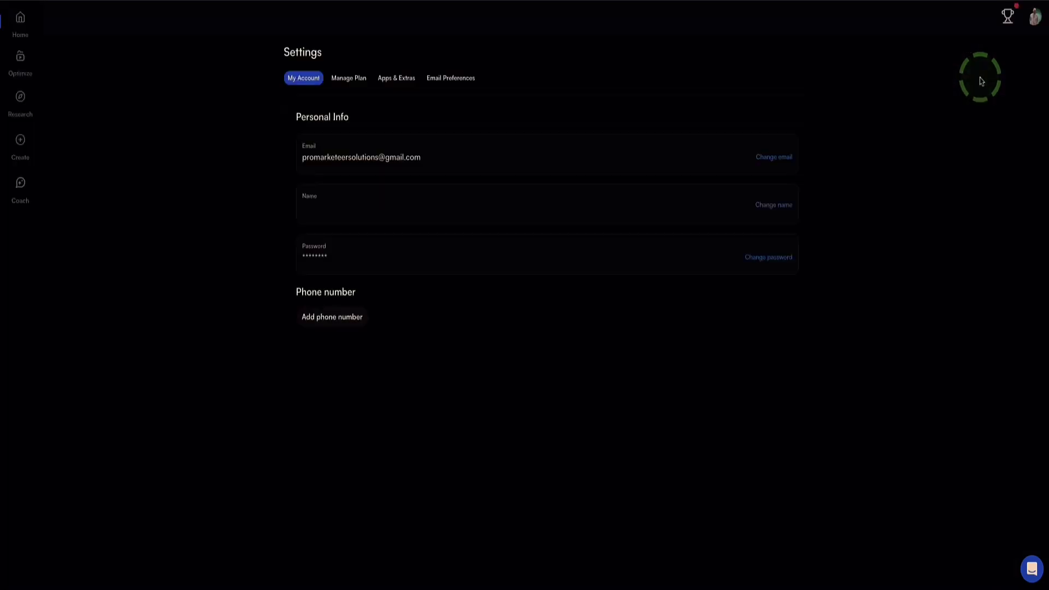
{"action": "left_click", "coordinate": [398, 78]}
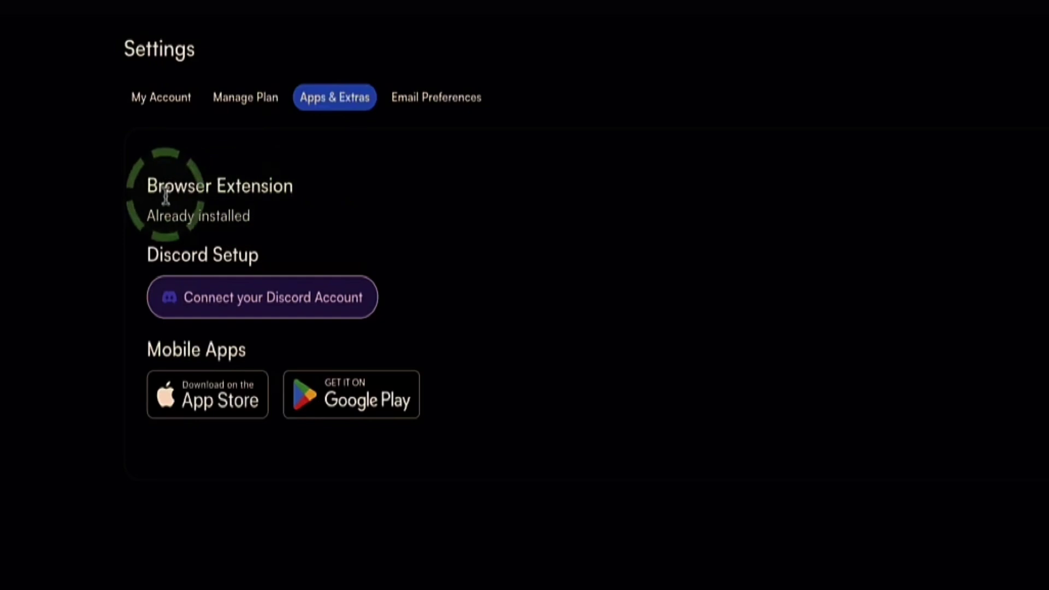
{"action": "left_click_drag", "start_coordinate": [142, 219], "coordinate": [258, 226]}
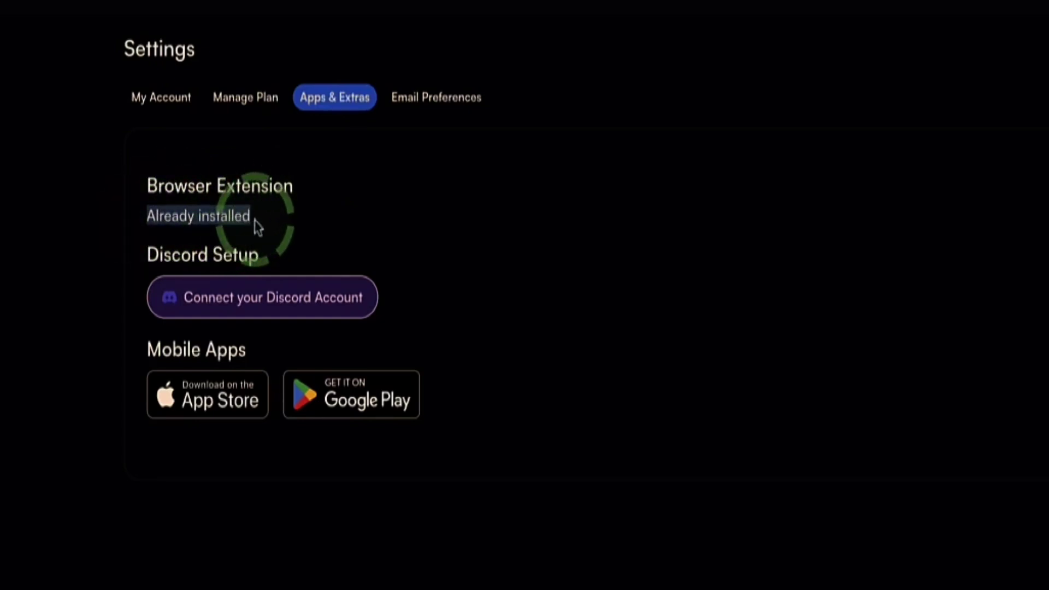
{"action": "left_click", "coordinate": [258, 226]}
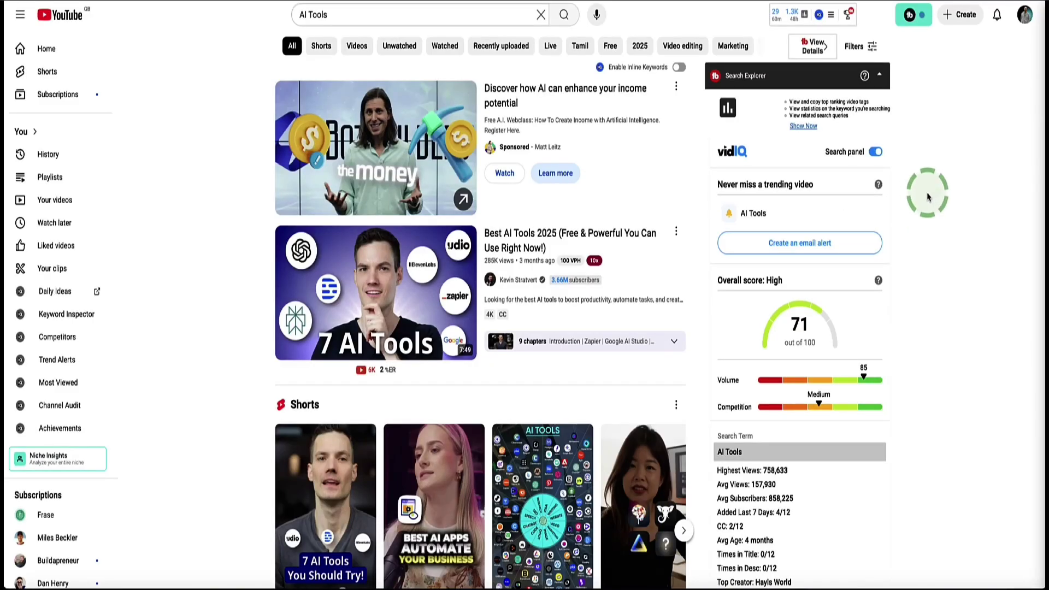
- Switch to the YouTube search results for "AI Tools" and look over the vidIQ search panel
{"action": "scroll", "coordinate": [809, 247], "scroll_direction": "down", "scroll_amount": 8}
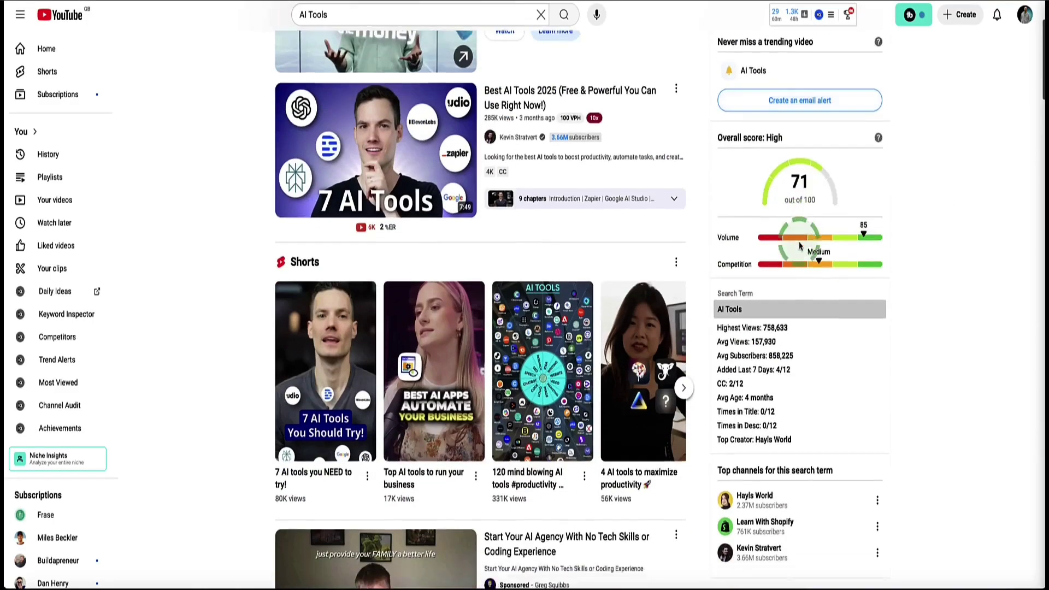
{"action": "scroll", "coordinate": [813, 170], "scroll_direction": "up", "scroll_amount": 8}
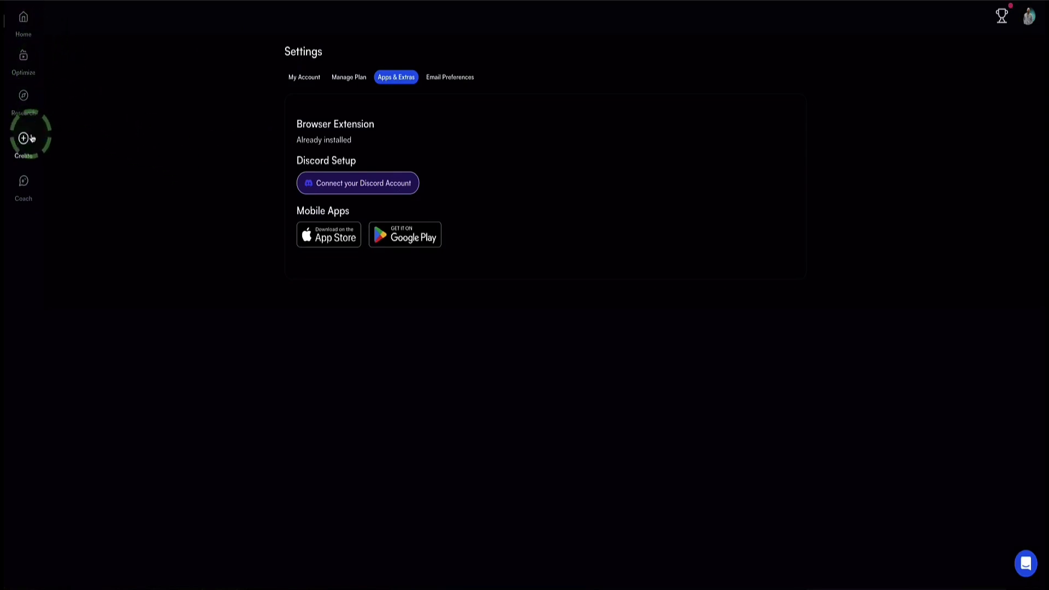
- Switch back to vidIQ, open the Competitors research page and go to the channel search for adding competitors
{"action": "left_click", "coordinate": [24, 99]}
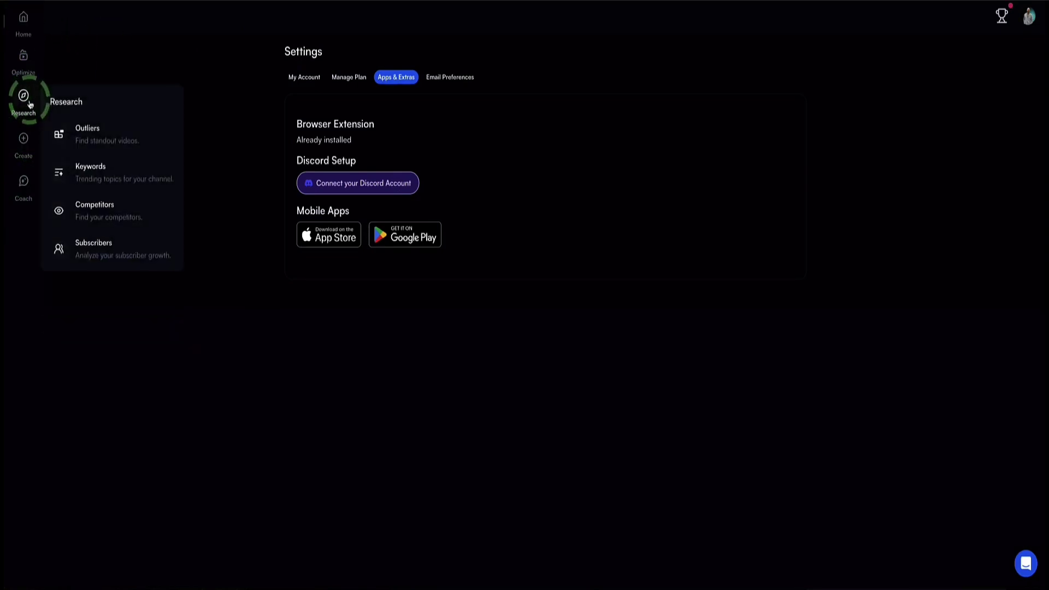
{"action": "left_click", "coordinate": [98, 213]}
{"action": "scroll", "coordinate": [143, 202], "scroll_direction": "down", "scroll_amount": 3}
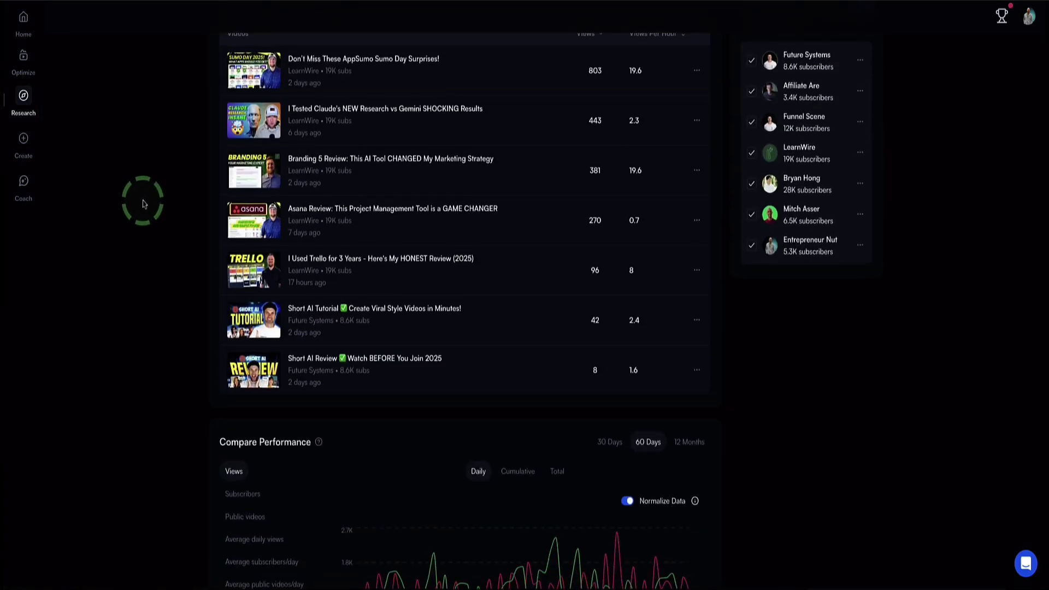
{"action": "scroll", "coordinate": [143, 203], "scroll_direction": "up", "scroll_amount": 3}
{"action": "left_click", "coordinate": [567, 166]}
{"action": "left_click", "coordinate": [939, 148]}
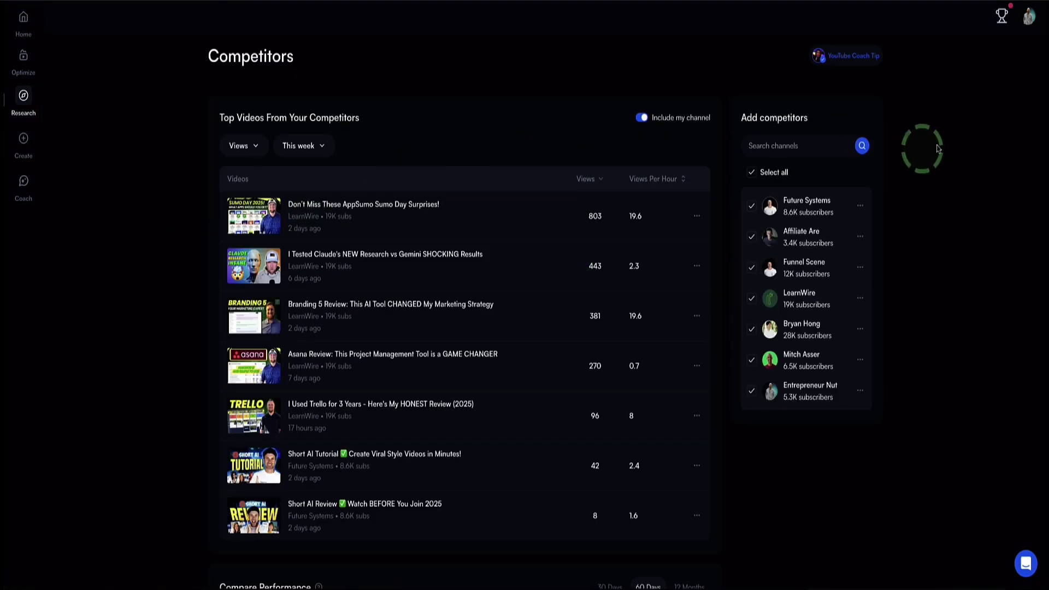
{"action": "left_click", "coordinate": [825, 148]}
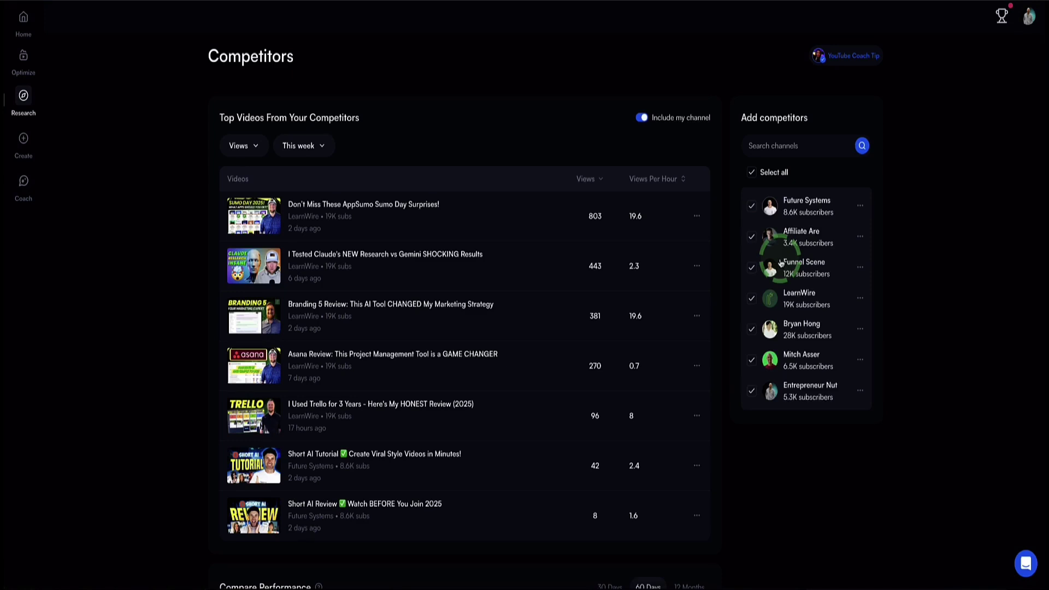
- Review this week's top videos from the tracked competitor channels
{"action": "scroll", "coordinate": [126, 236], "scroll_direction": "down", "scroll_amount": 8}
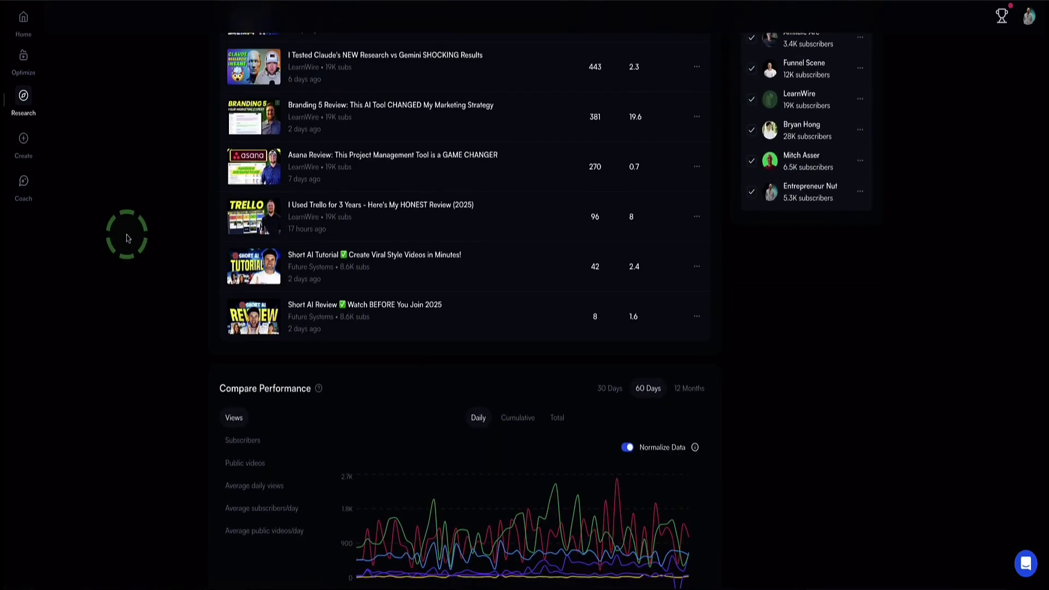
{"action": "scroll", "coordinate": [126, 236], "scroll_direction": "up", "scroll_amount": 8}
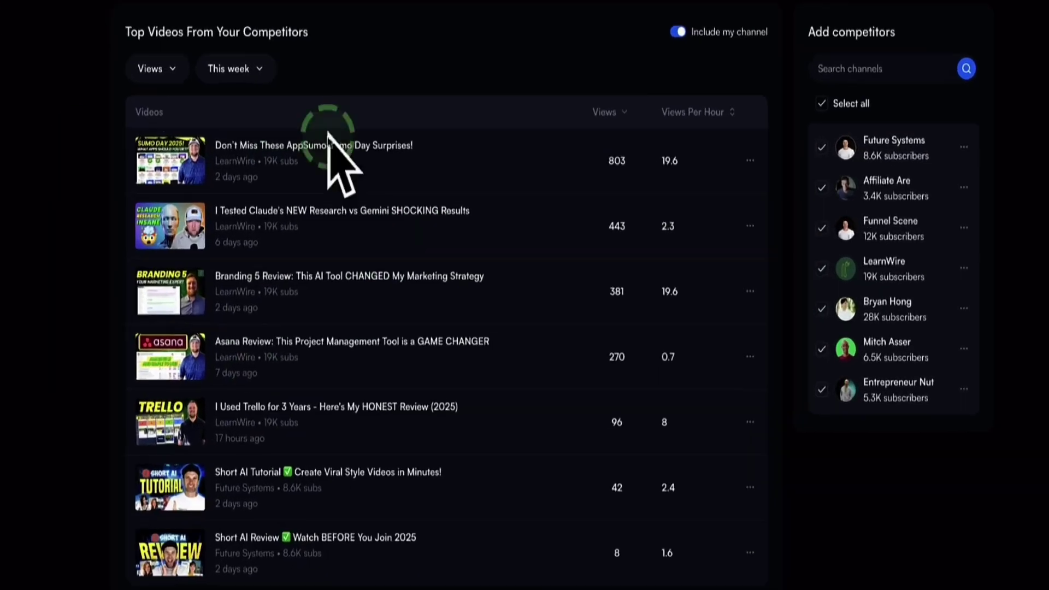
{"action": "scroll", "coordinate": [246, 89], "scroll_direction": "down", "scroll_amount": 4}
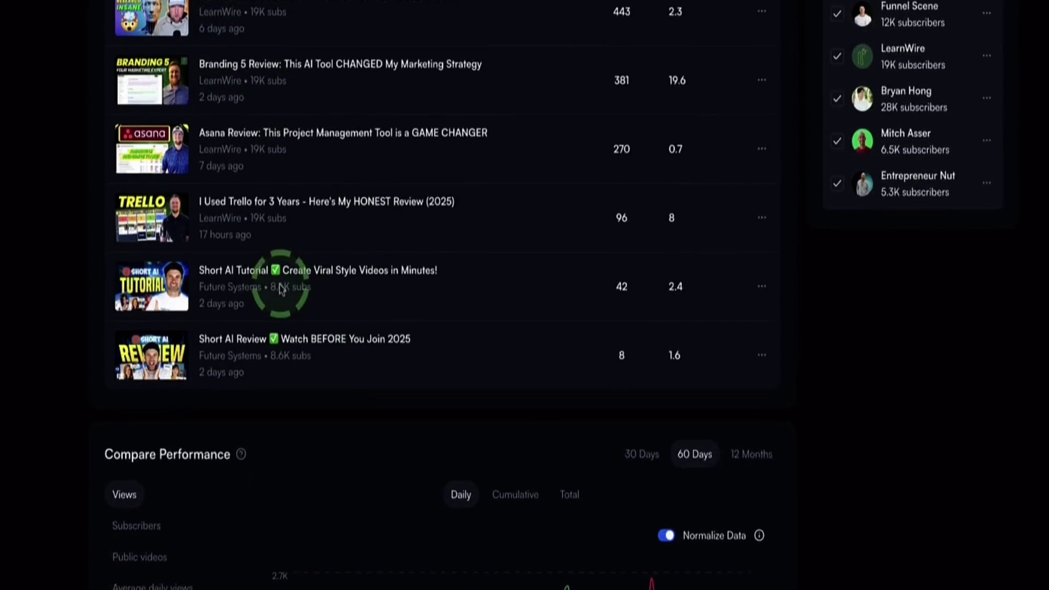
{"action": "scroll", "coordinate": [176, 189], "scroll_direction": "up", "scroll_amount": 4}
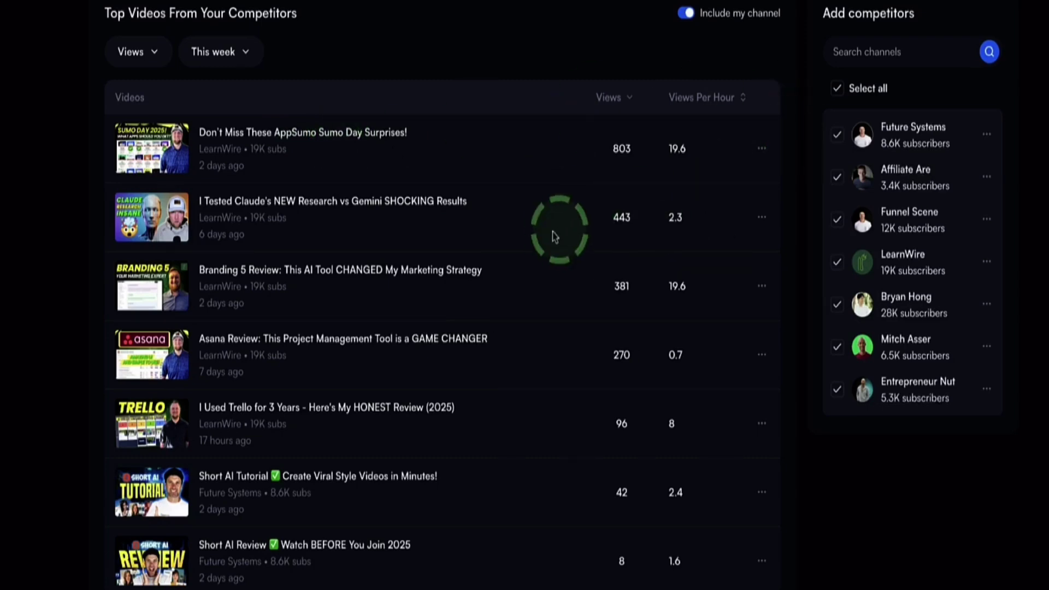
- Examine the 60-day daily views comparison chart and its full legend of competitor channels
{"action": "scroll", "coordinate": [437, 295], "scroll_direction": "down", "scroll_amount": 15}
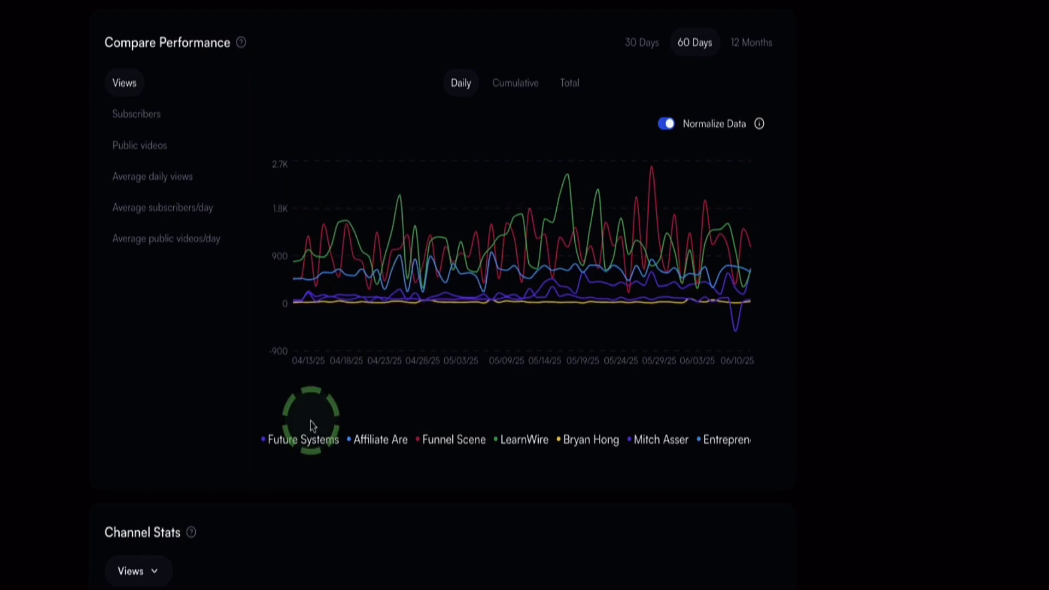
{"action": "scroll", "coordinate": [458, 458], "scroll_direction": "right", "scroll_amount": 2}
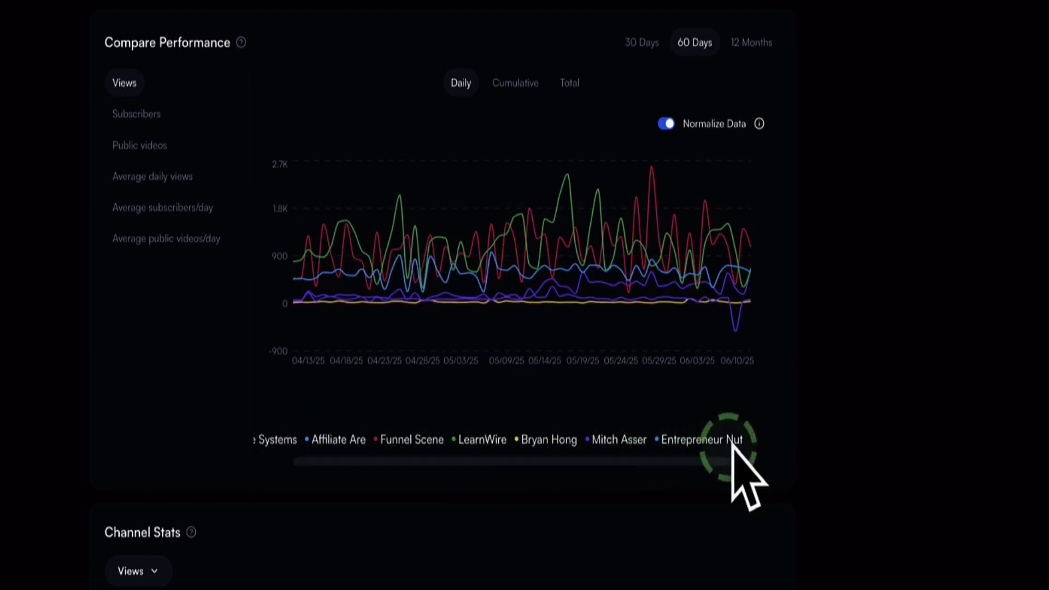
{"action": "scroll", "coordinate": [566, 403], "scroll_direction": "left", "scroll_amount": 2}
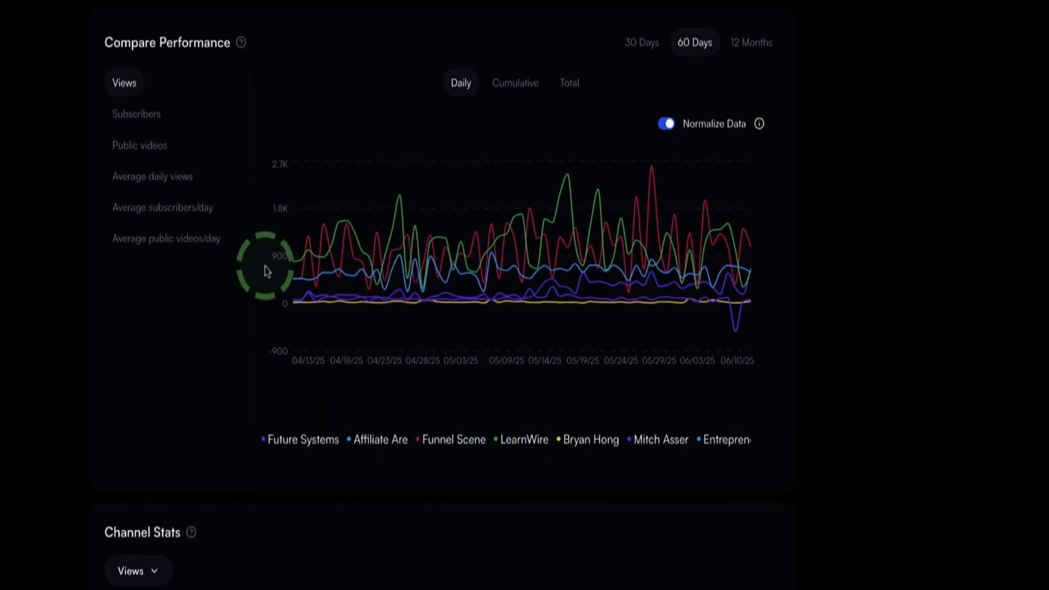
{"action": "scroll", "coordinate": [170, 182], "scroll_direction": "down", "scroll_amount": 1}
{"action": "scroll", "coordinate": [170, 182], "scroll_direction": "up", "scroll_amount": 1}
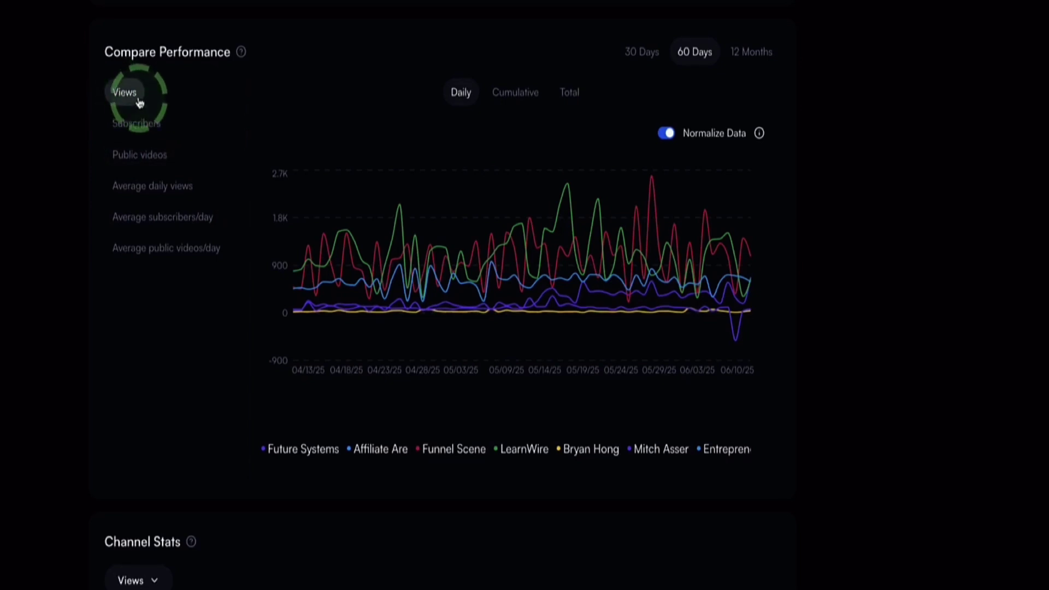
- Compare the channels by the remaining performance metrics, from subscribers and public videos to average daily views, subscribers and videos per day
{"action": "left_click", "coordinate": [124, 121]}
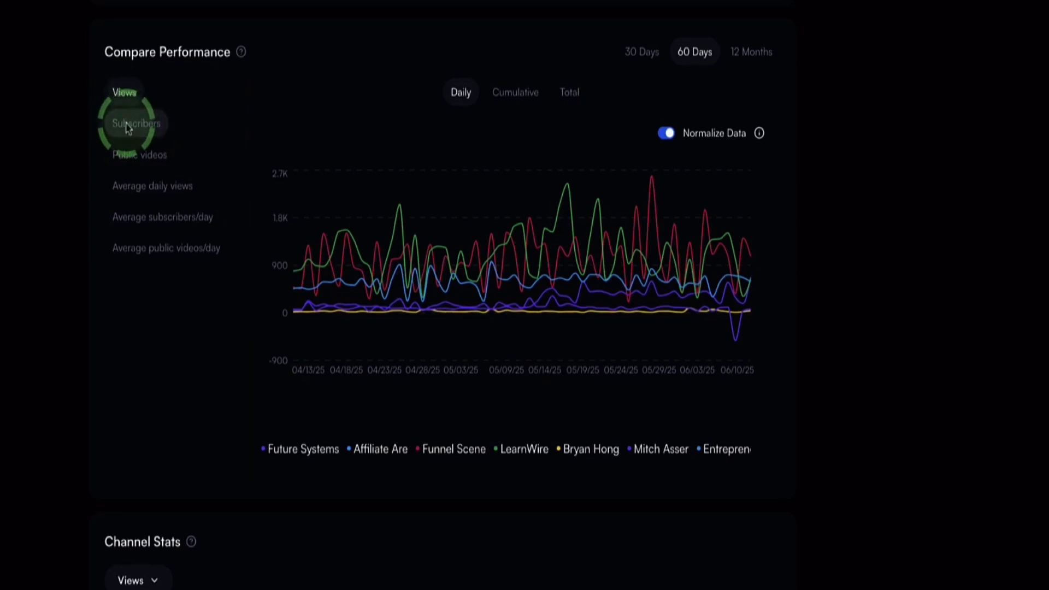
{"action": "left_click", "coordinate": [134, 167]}
{"action": "left_click", "coordinate": [130, 191]}
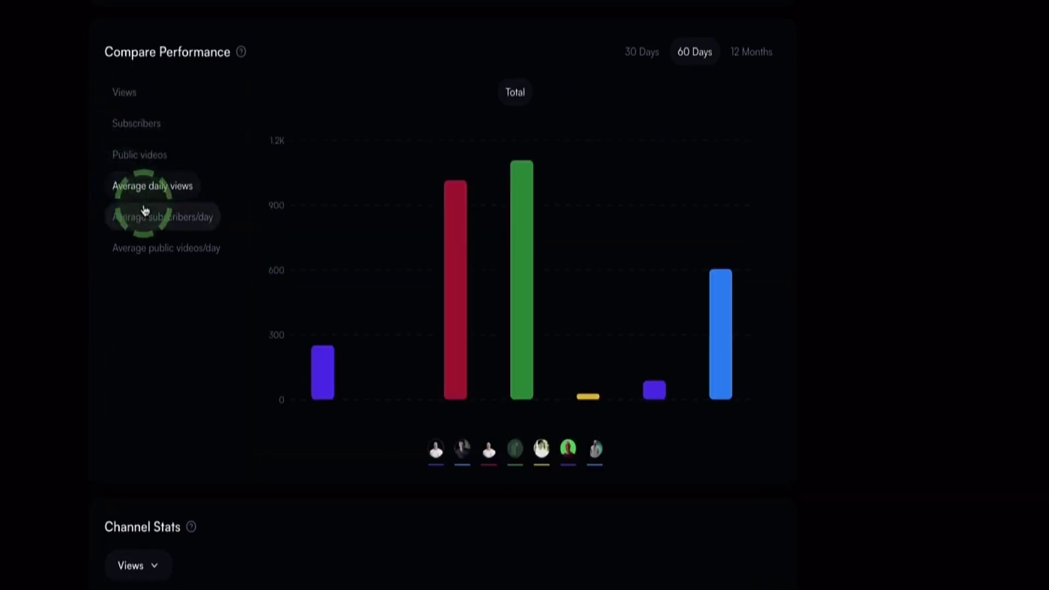
{"action": "left_click", "coordinate": [135, 229]}
{"action": "left_click", "coordinate": [122, 254]}
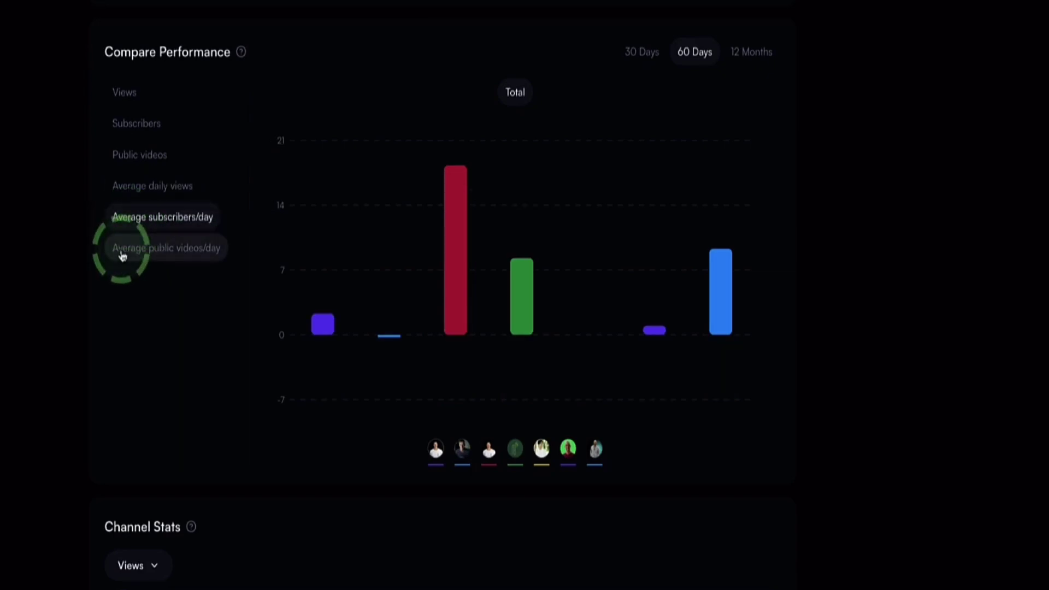
{"action": "scroll", "coordinate": [122, 255], "scroll_direction": "down", "scroll_amount": 5}
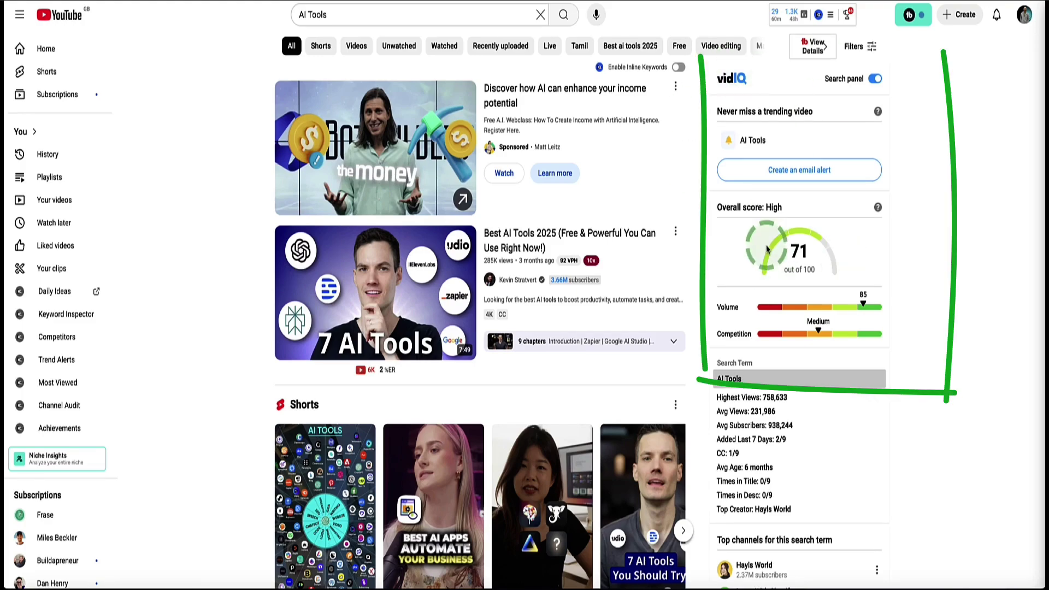
- Switch to YouTube and review the "AI Tools" keyword statistics in the vidIQ panel along with the listed videos
{"action": "scroll", "coordinate": [769, 253], "scroll_direction": "down", "scroll_amount": 5}
{"action": "scroll", "coordinate": [769, 253], "scroll_direction": "up", "scroll_amount": 5}
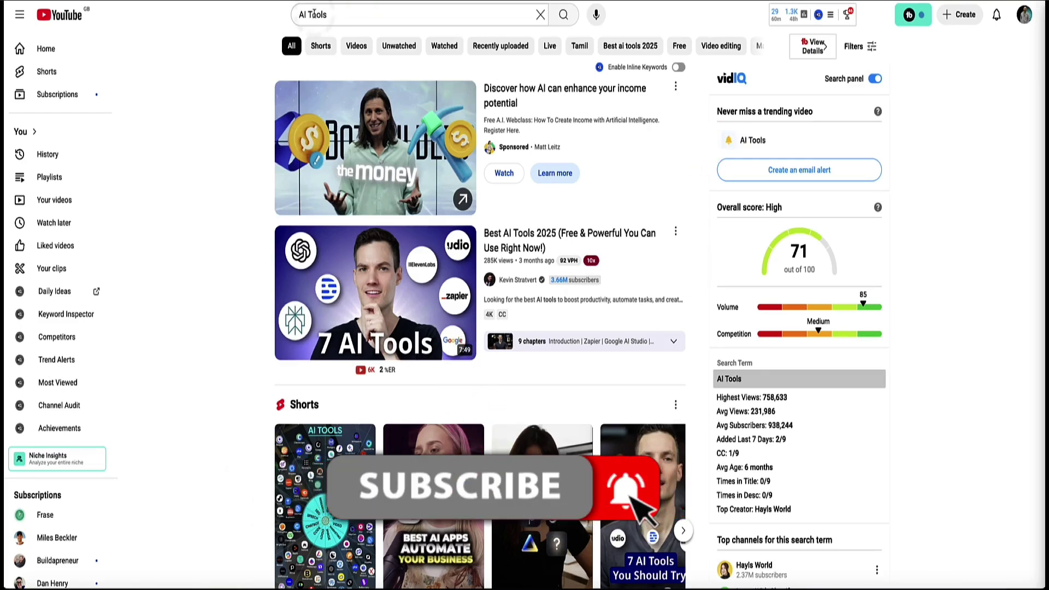
{"action": "left_click", "coordinate": [288, 15]}
{"action": "scroll", "coordinate": [468, 173], "scroll_direction": "down", "scroll_amount": 10}
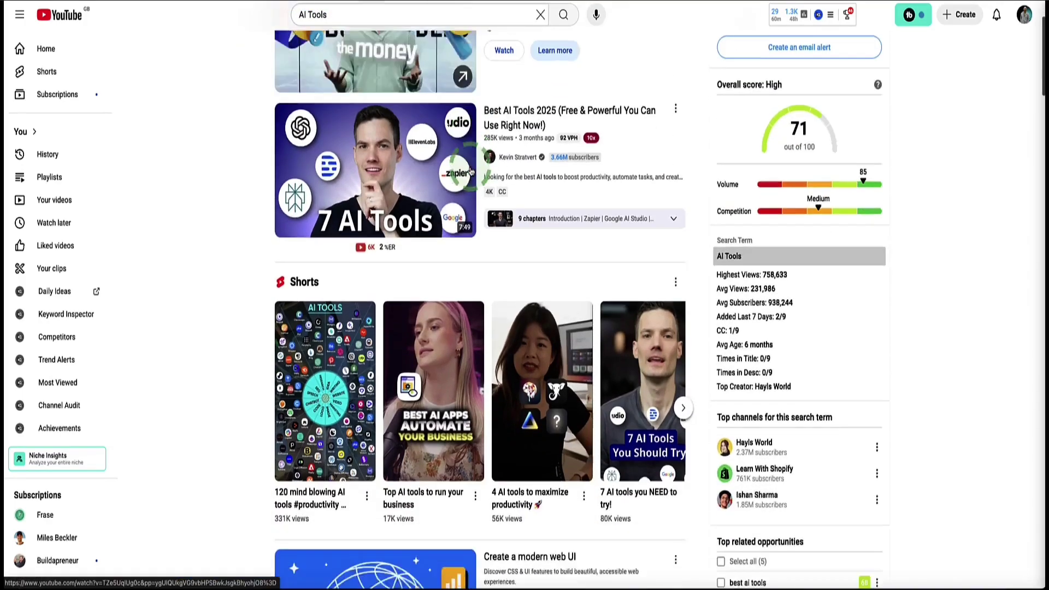
{"action": "scroll", "coordinate": [468, 173], "scroll_direction": "down", "scroll_amount": 10}
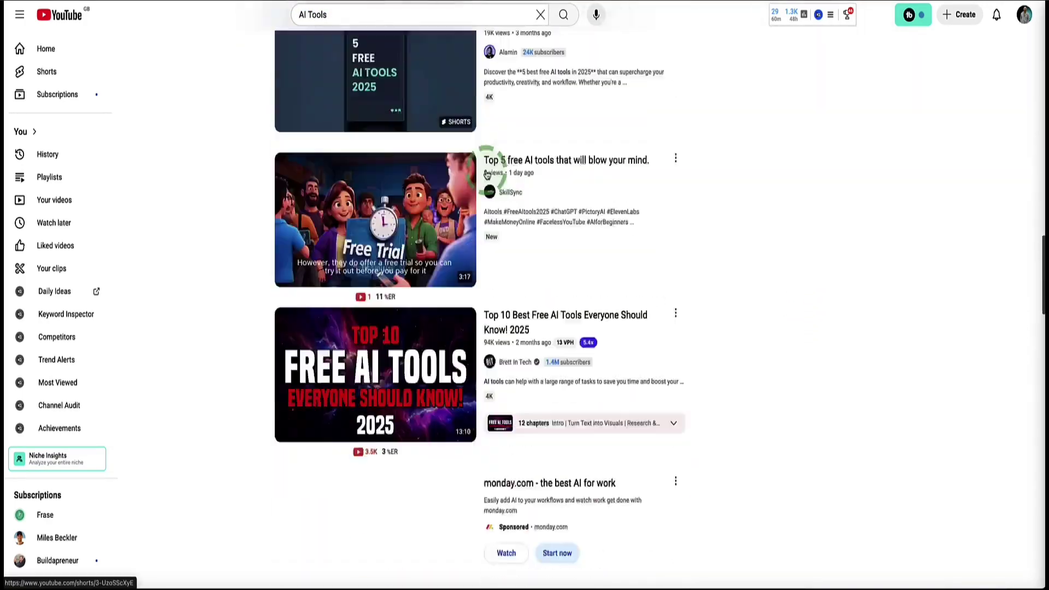
{"action": "scroll", "coordinate": [493, 175], "scroll_direction": "up", "scroll_amount": 20}
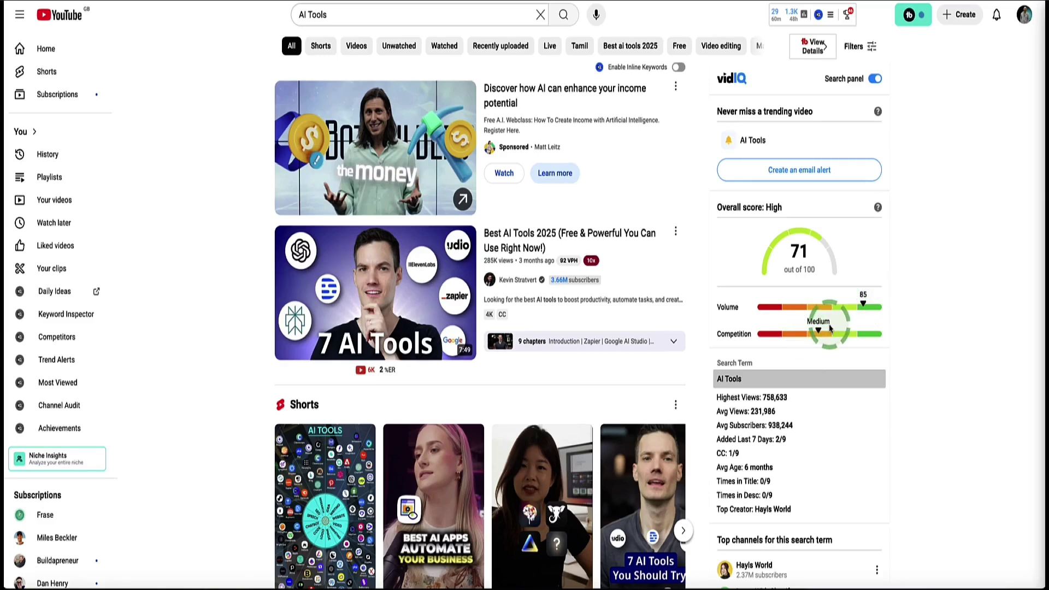
- Examine the views-per-hour and outlier badges vidIQ shows on the "Best AI Tools 2025" search result
{"action": "scroll", "coordinate": [539, 257], "scroll_direction": "down", "scroll_amount": 1}
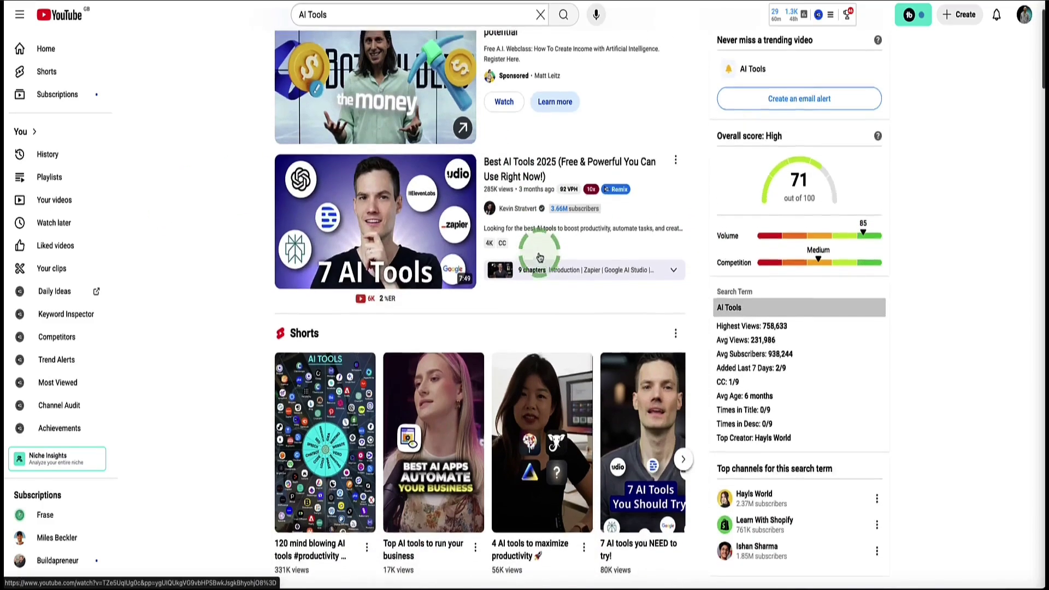
{"action": "scroll", "coordinate": [539, 257], "scroll_direction": "up", "scroll_amount": 1}
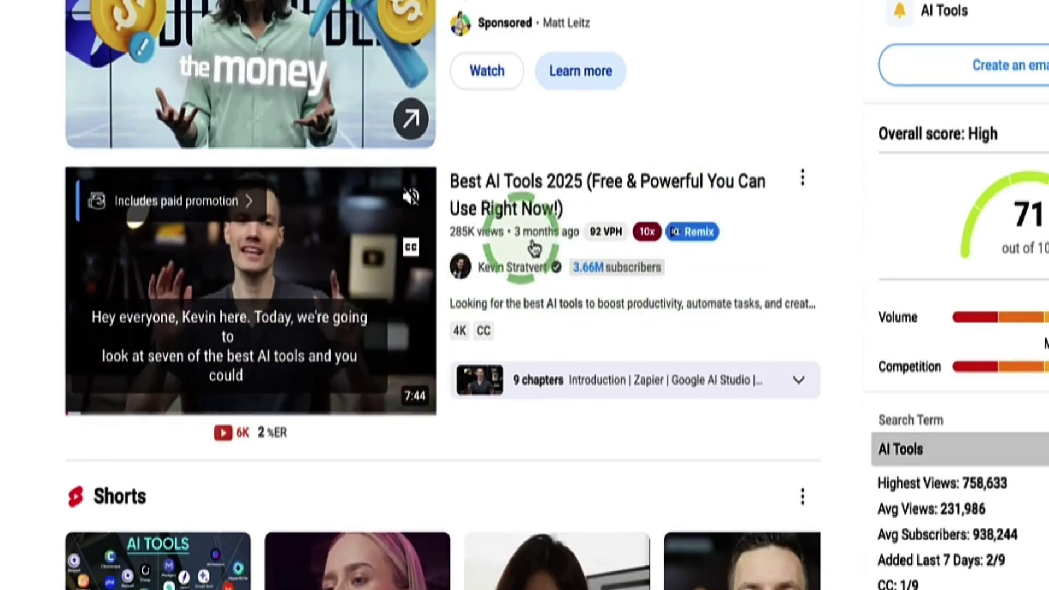
{"action": "mouse_move", "coordinate": [603, 245]}
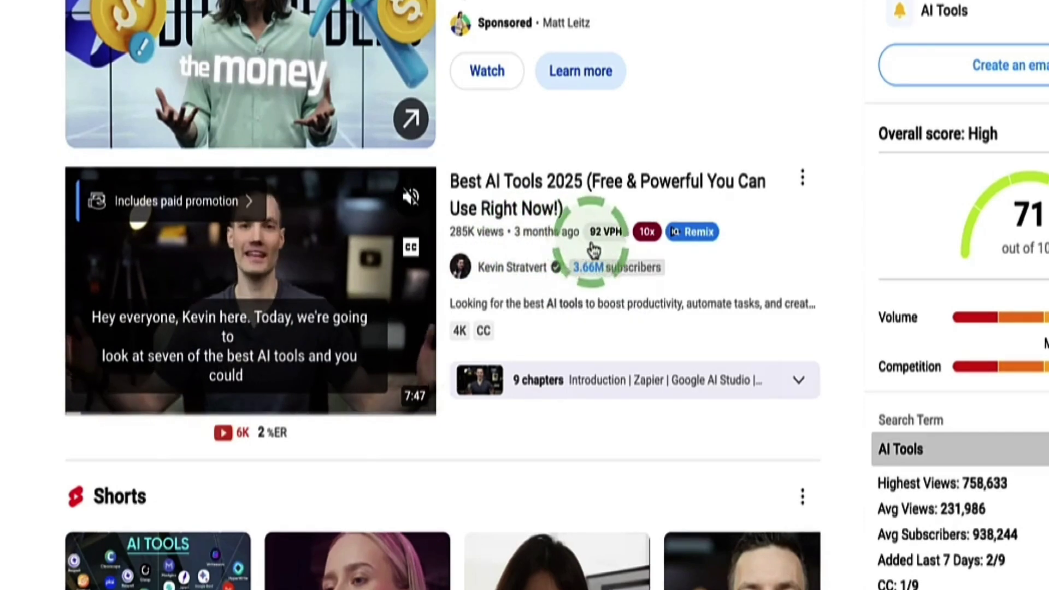
{"action": "mouse_move", "coordinate": [651, 231]}
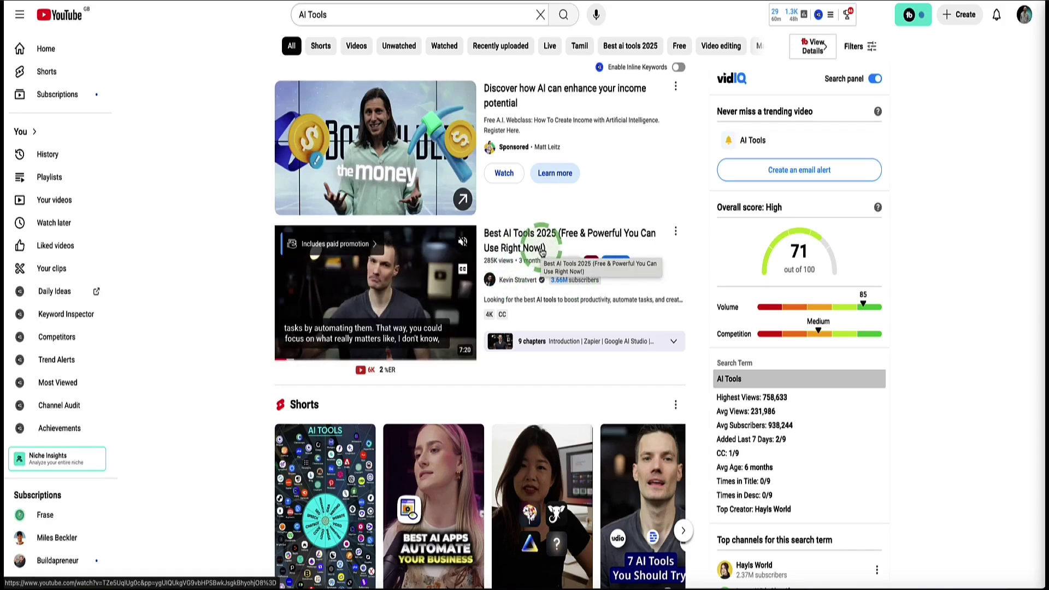
- Open the "Best AI Tools 2025" video and review the channel statistics, SEO score and video tags in the vidIQ overview
{"action": "left_click", "coordinate": [520, 240]}
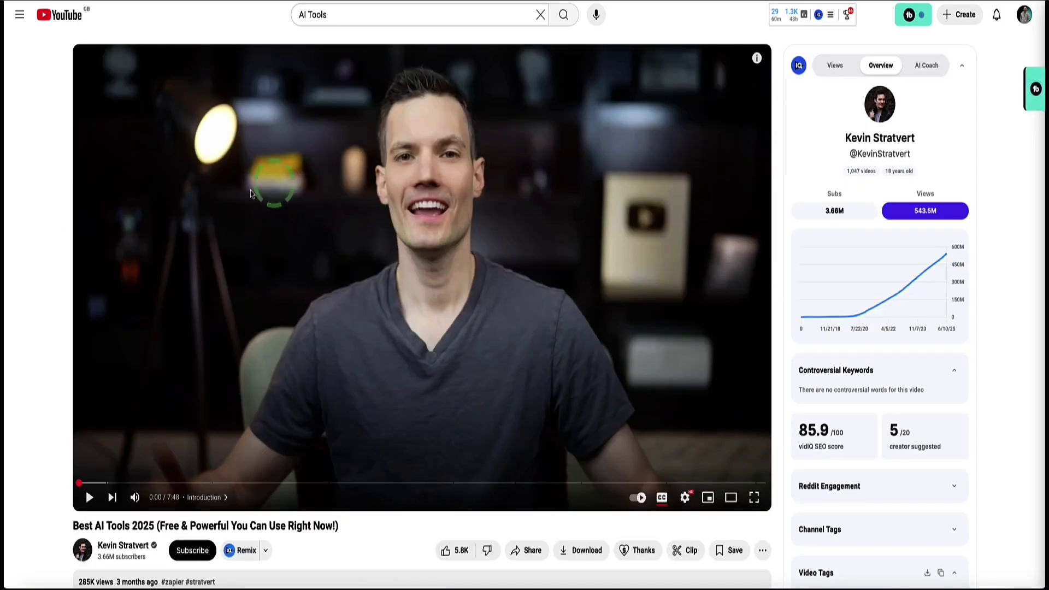
{"action": "scroll", "coordinate": [520, 222], "scroll_direction": "down", "scroll_amount": 1}
{"action": "scroll", "coordinate": [692, 227], "scroll_direction": "up", "scroll_amount": 1}
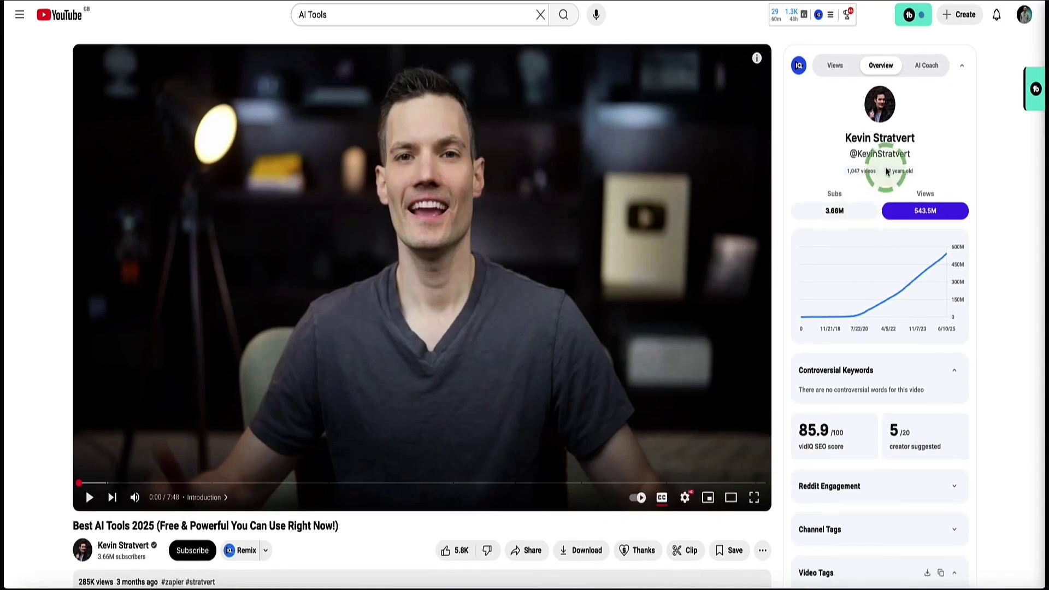
{"action": "scroll", "coordinate": [882, 147], "scroll_direction": "down", "scroll_amount": 5}
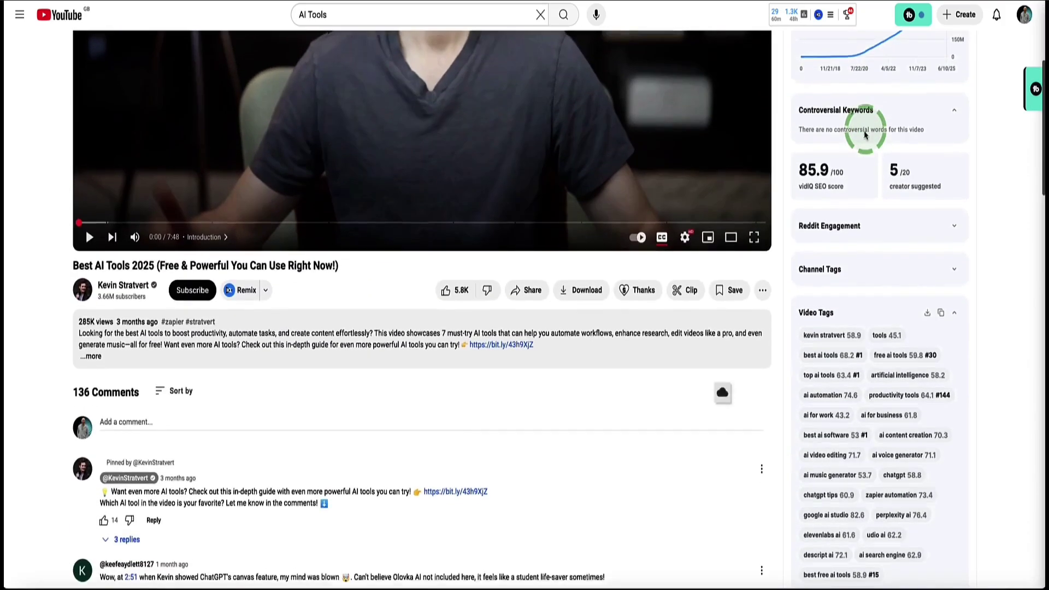
{"action": "scroll", "coordinate": [865, 135], "scroll_direction": "up", "scroll_amount": 5}
{"action": "mouse_move", "coordinate": [875, 301]}
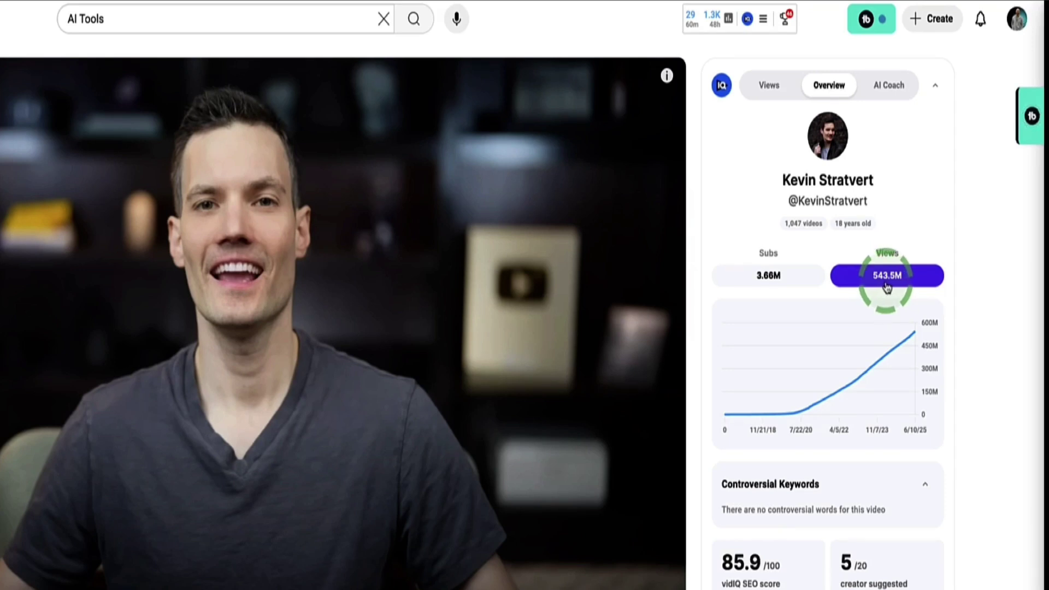
- Examine the channel's views chart, controversial keywords, SEO score breakdown and creator-suggested metric for the "Best AI Tools 2025" video
{"action": "mouse_move", "coordinate": [780, 402]}
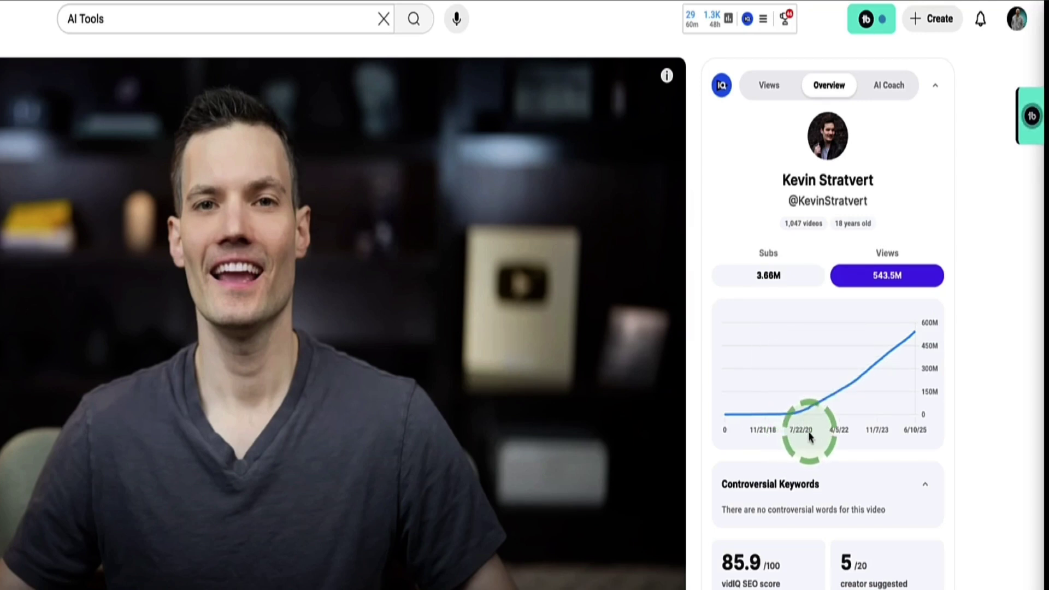
{"action": "scroll", "coordinate": [782, 502], "scroll_direction": "down", "scroll_amount": 2}
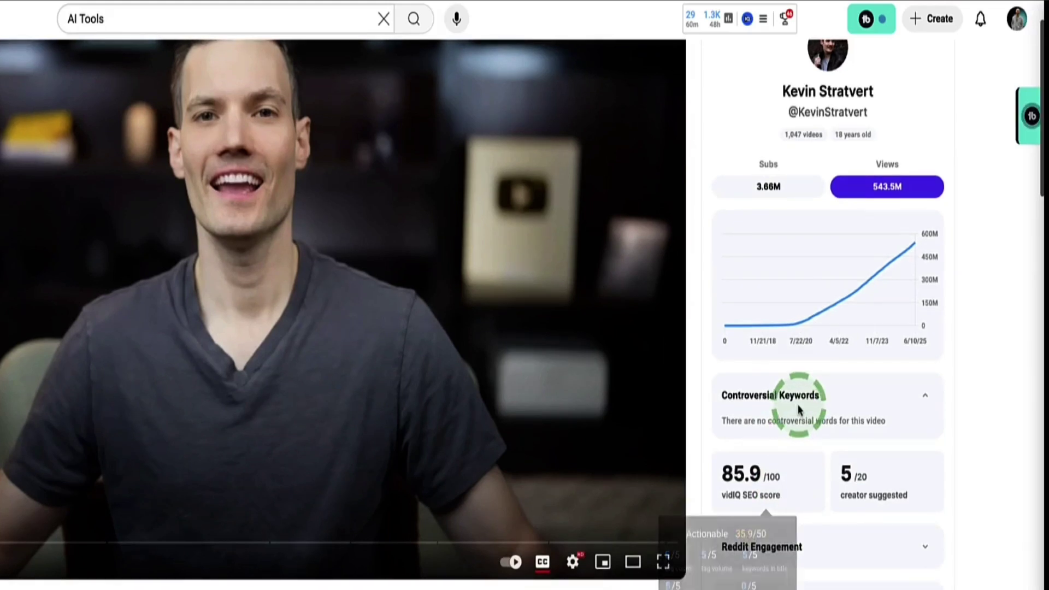
{"action": "scroll", "coordinate": [803, 410], "scroll_direction": "down", "scroll_amount": 1}
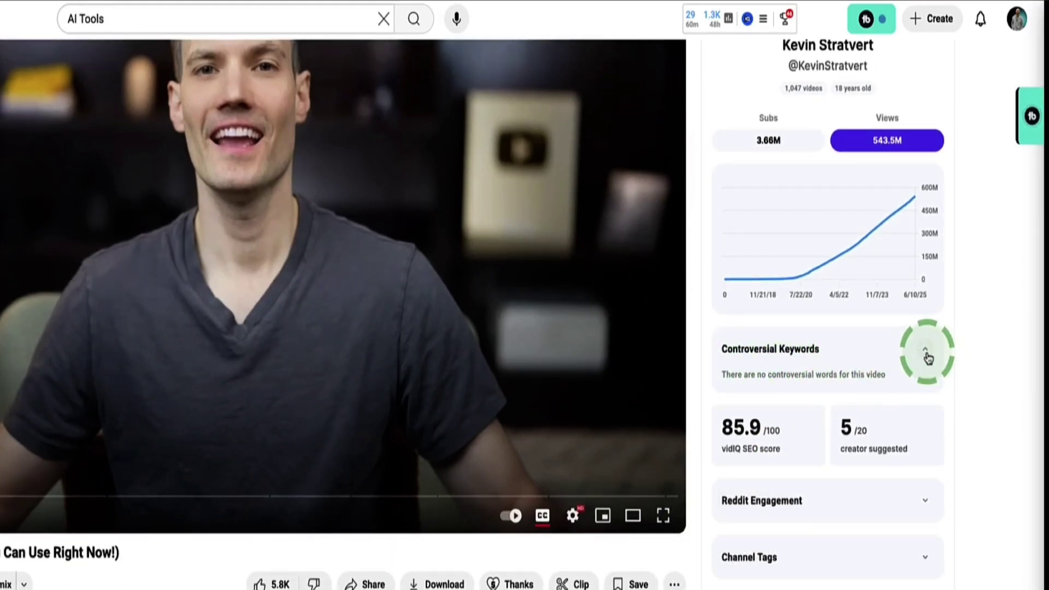
{"action": "scroll", "coordinate": [899, 352], "scroll_direction": "down", "scroll_amount": 1}
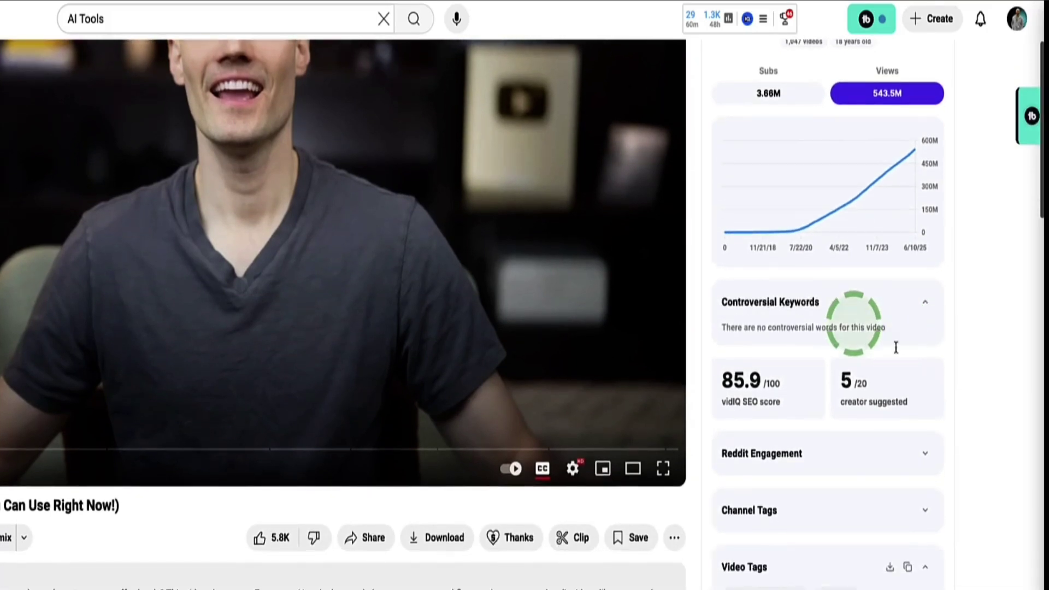
{"action": "scroll", "coordinate": [749, 308], "scroll_direction": "down", "scroll_amount": 1}
{"action": "mouse_move", "coordinate": [737, 358]}
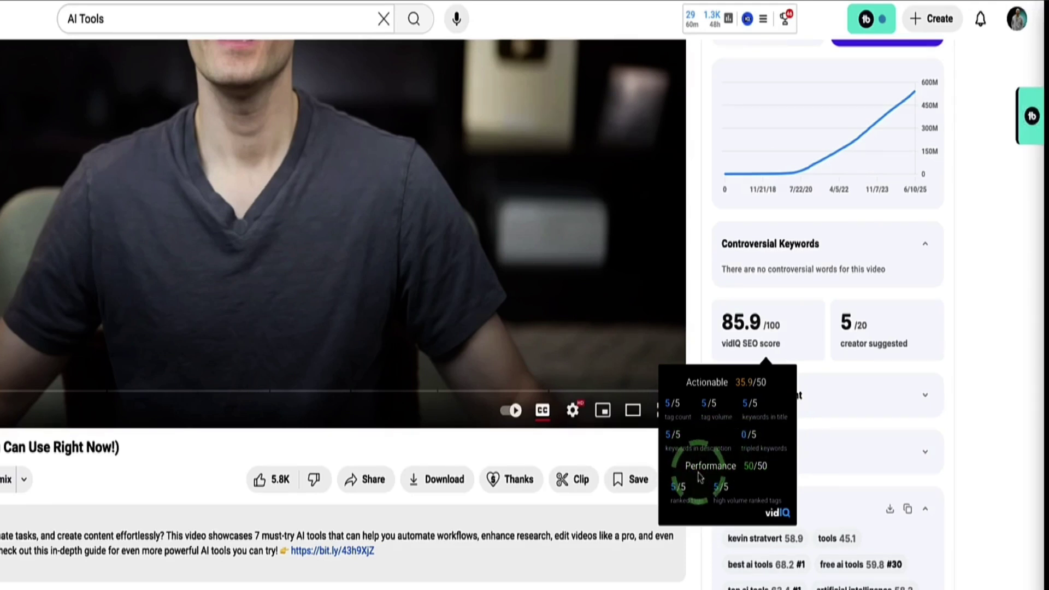
{"action": "mouse_move", "coordinate": [902, 323]}
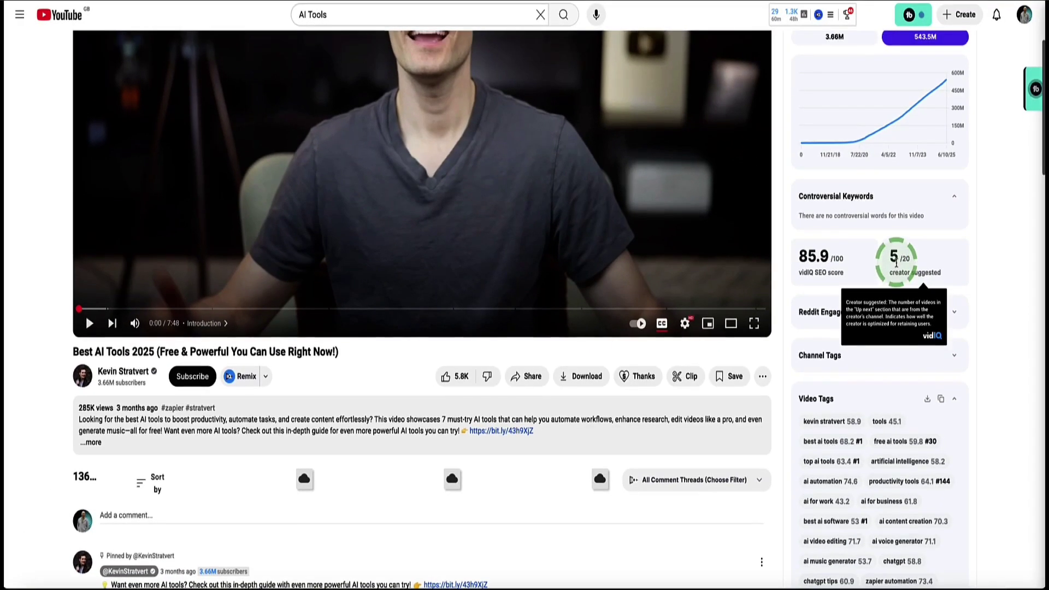
{"action": "scroll", "coordinate": [546, 251], "scroll_direction": "up", "scroll_amount": 2}
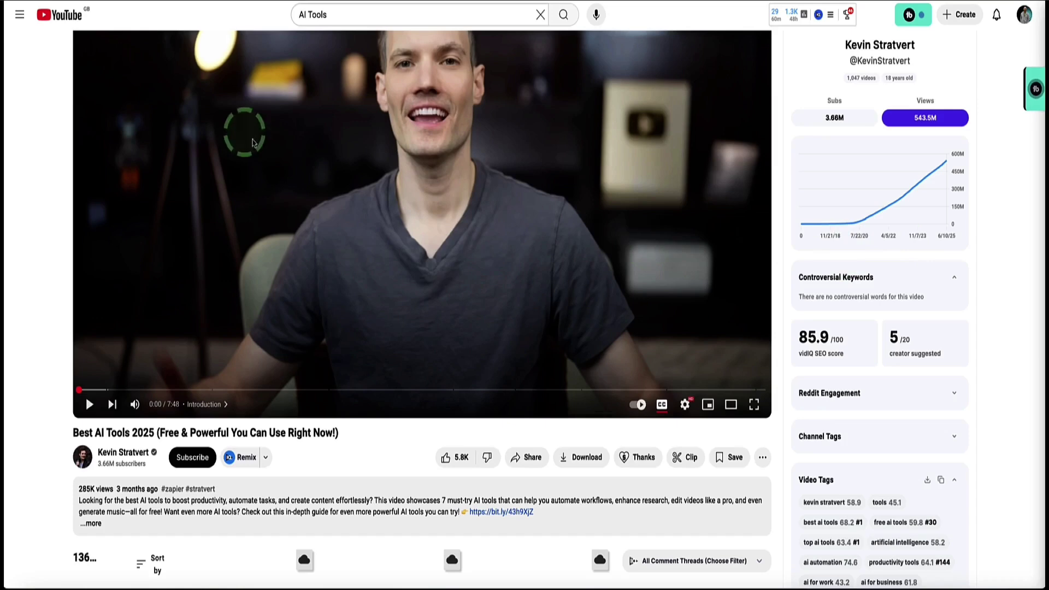
{"action": "scroll", "coordinate": [290, 131], "scroll_direction": "up", "scroll_amount": 1}
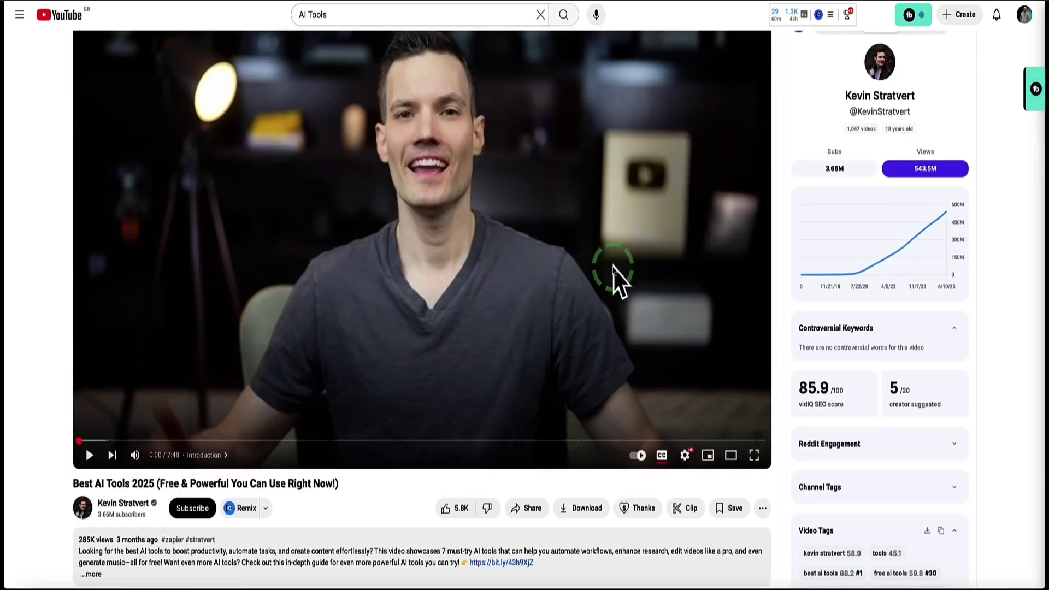
{"action": "scroll", "coordinate": [902, 246], "scroll_direction": "down", "scroll_amount": 1}
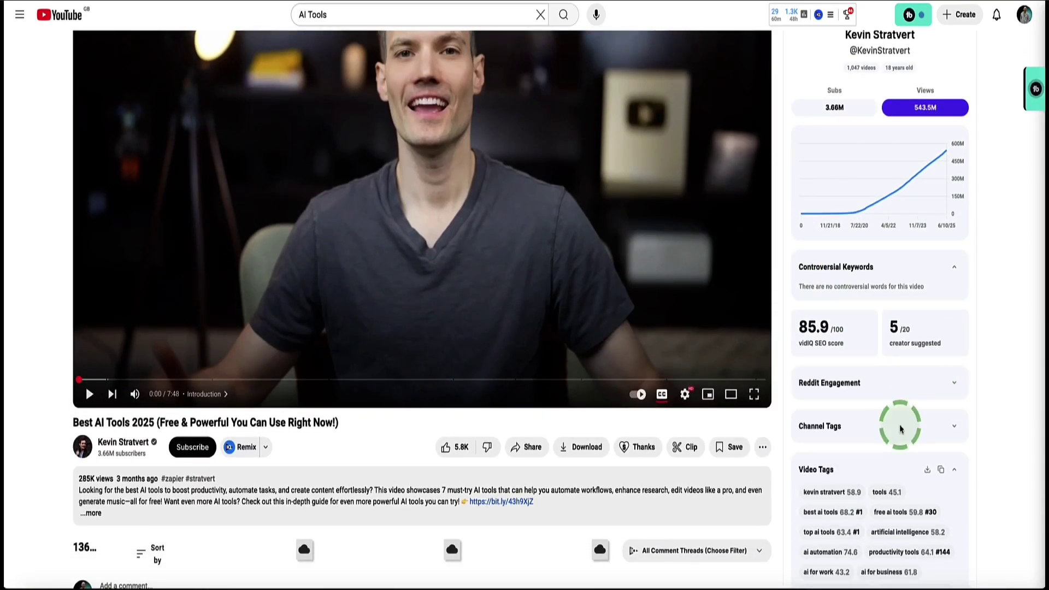
{"action": "mouse_move", "coordinate": [894, 332]}
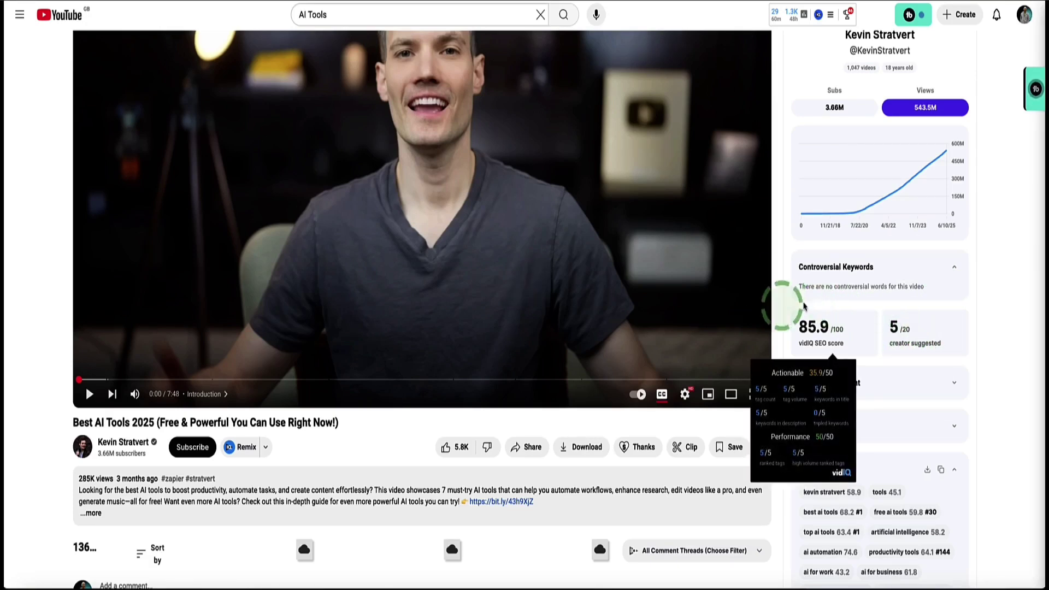
- Review the Reddit engagement and channel tags, collapsing each section after viewing it, and look over the video tags
{"action": "scroll", "coordinate": [929, 341], "scroll_direction": "down", "scroll_amount": 2}
{"action": "left_click", "coordinate": [955, 250]}
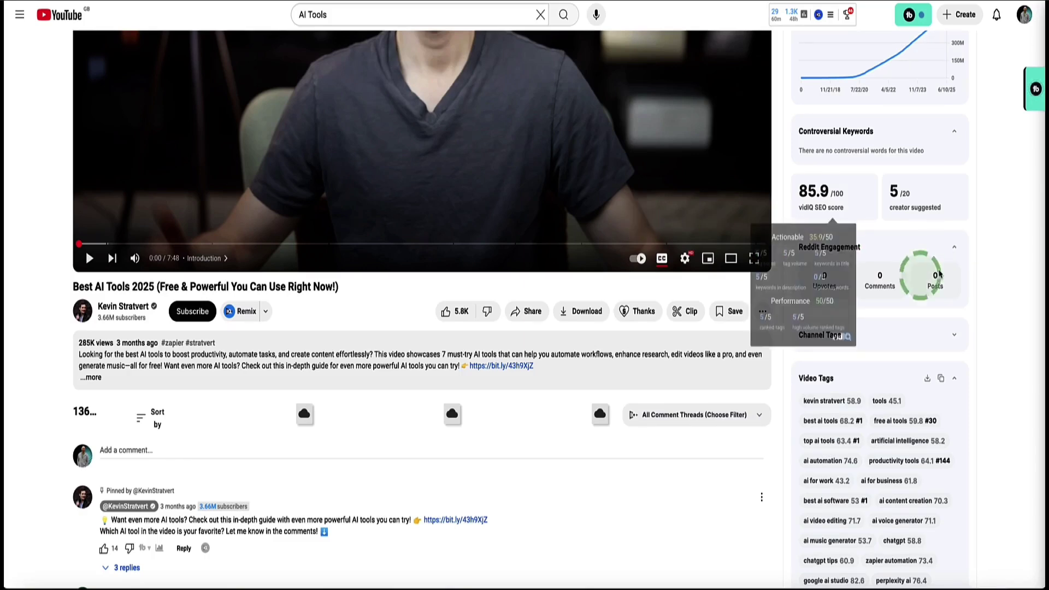
{"action": "left_click", "coordinate": [954, 245]}
{"action": "scroll", "coordinate": [955, 240], "scroll_direction": "down", "scroll_amount": 1}
{"action": "left_click", "coordinate": [955, 236]}
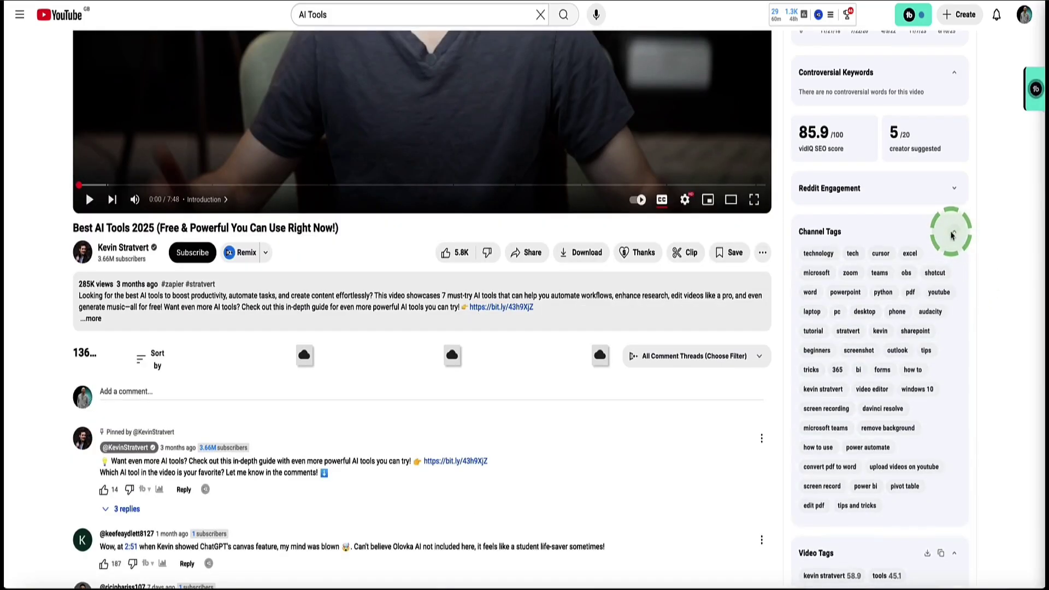
{"action": "scroll", "coordinate": [949, 235], "scroll_direction": "down", "scroll_amount": 1}
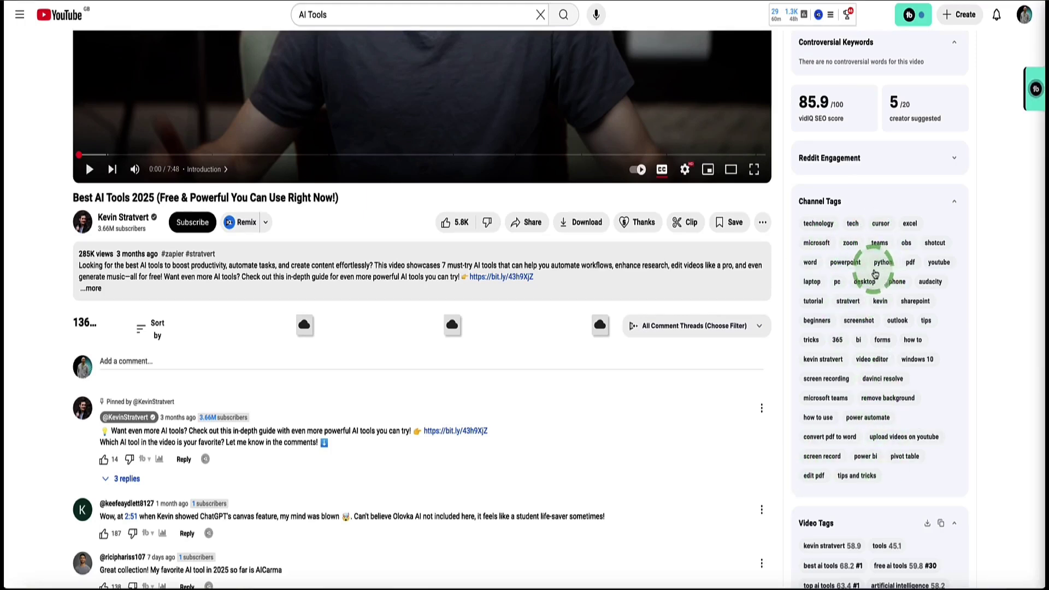
{"action": "left_click", "coordinate": [955, 201]}
{"action": "scroll", "coordinate": [950, 206], "scroll_direction": "down", "scroll_amount": 2}
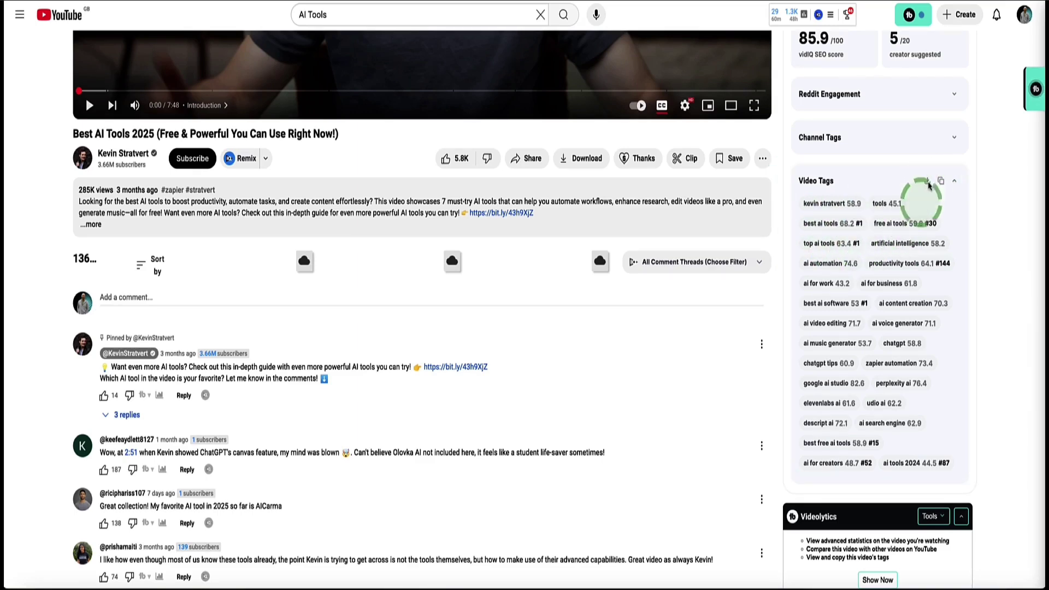
- Open the video's vidIQ views statistics and examine the engagement rate, views per hour and outlier score
{"action": "scroll", "coordinate": [791, 319], "scroll_direction": "up", "scroll_amount": 7}
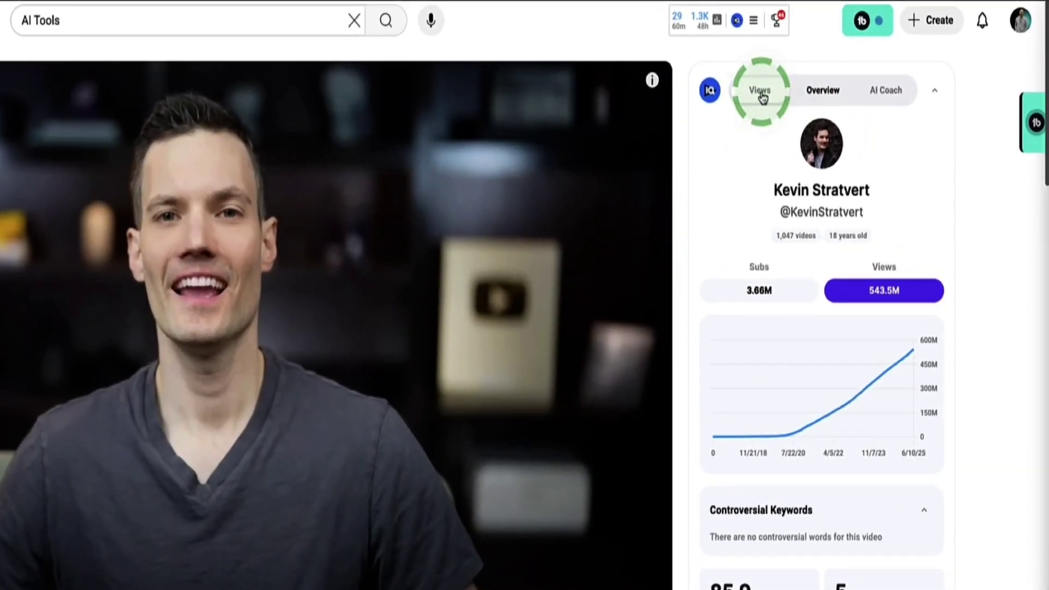
{"action": "left_click", "coordinate": [761, 93]}
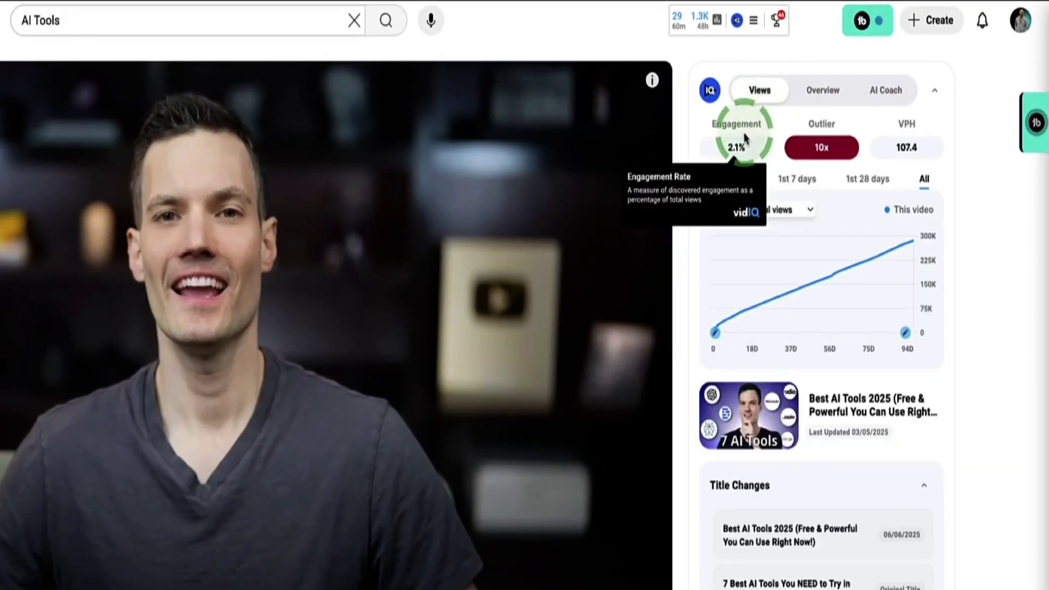
{"action": "mouse_move", "coordinate": [899, 142]}
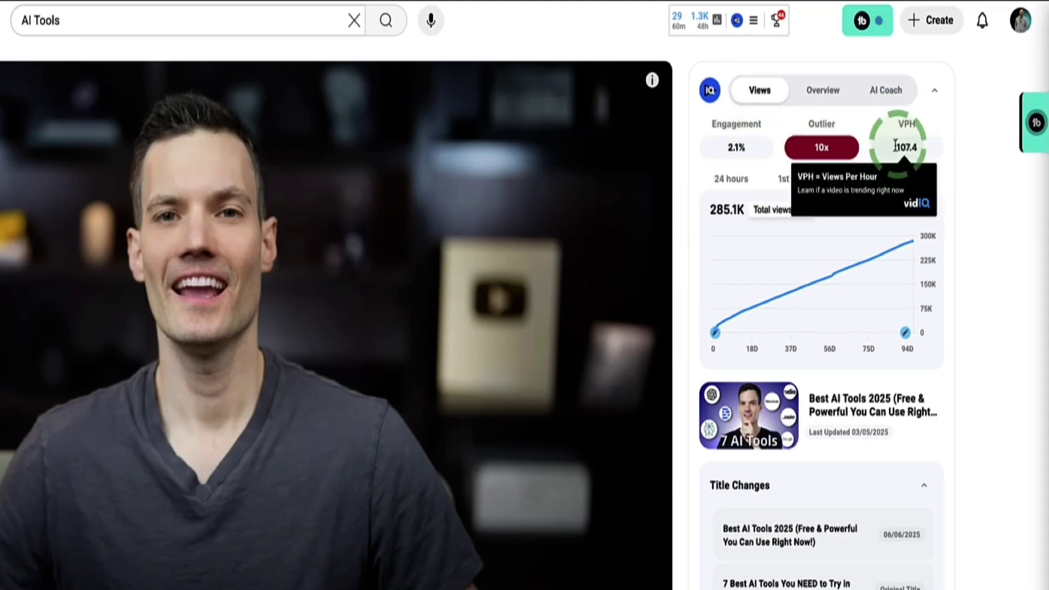
{"action": "mouse_move", "coordinate": [840, 144]}
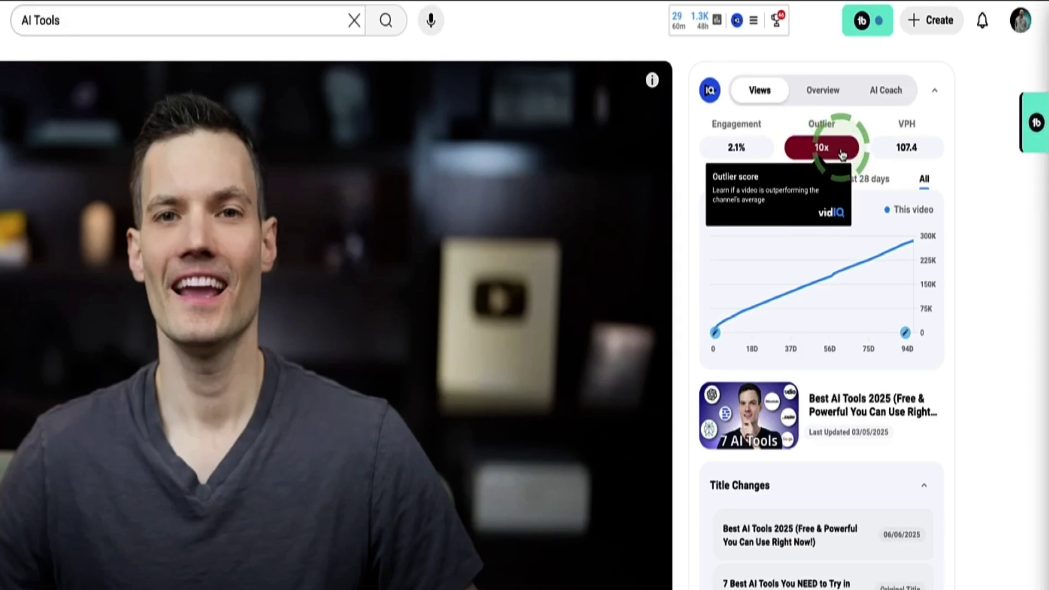
{"action": "mouse_move", "coordinate": [734, 143]}
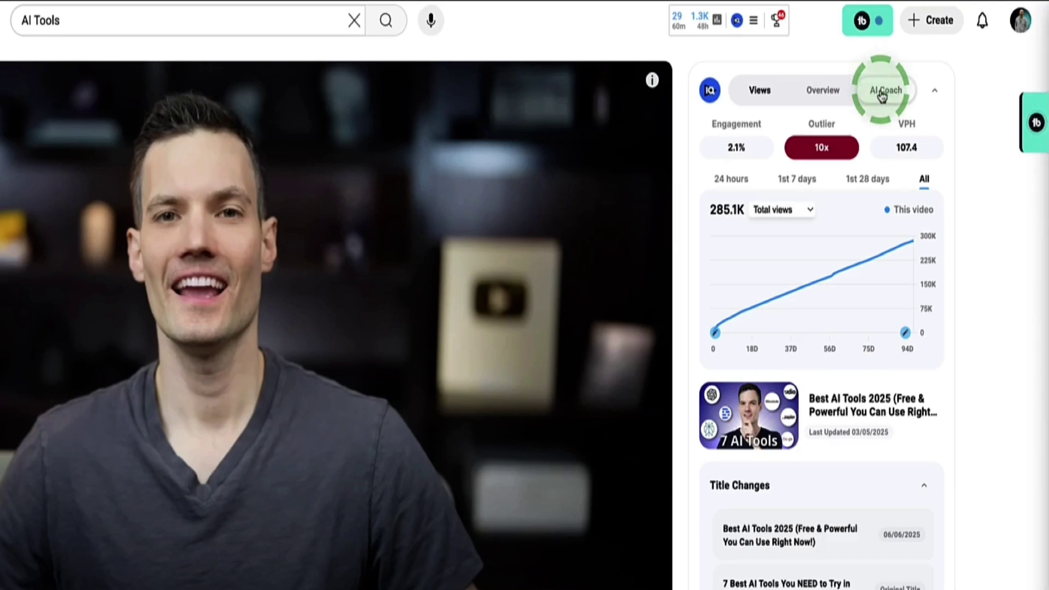
- Ask the vidIQ AI Coach to analyze the video's hook and read the listed strengths
{"action": "left_click", "coordinate": [882, 96]}
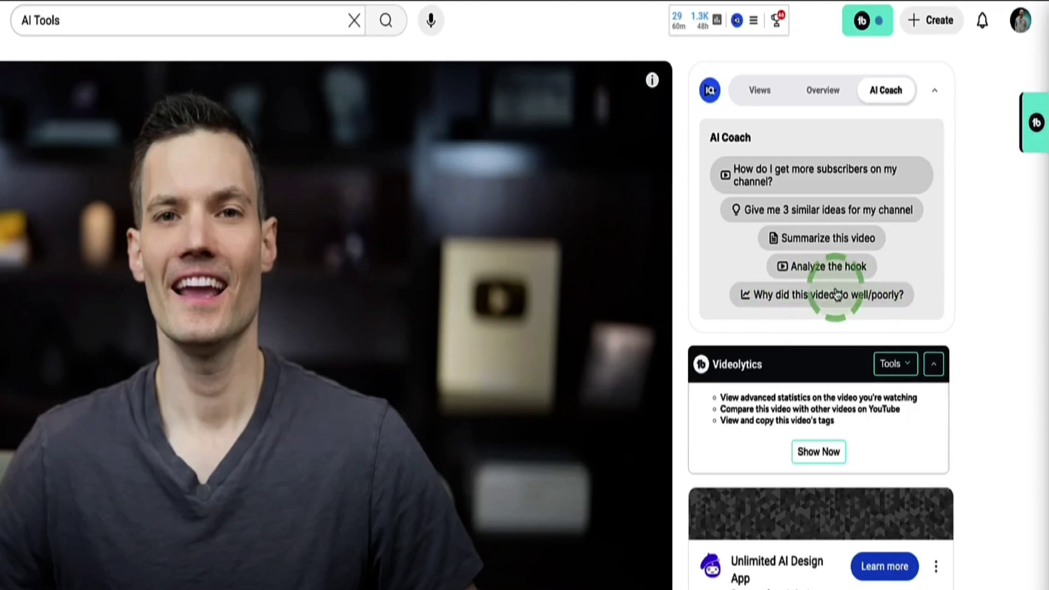
{"action": "left_click", "coordinate": [815, 268]}
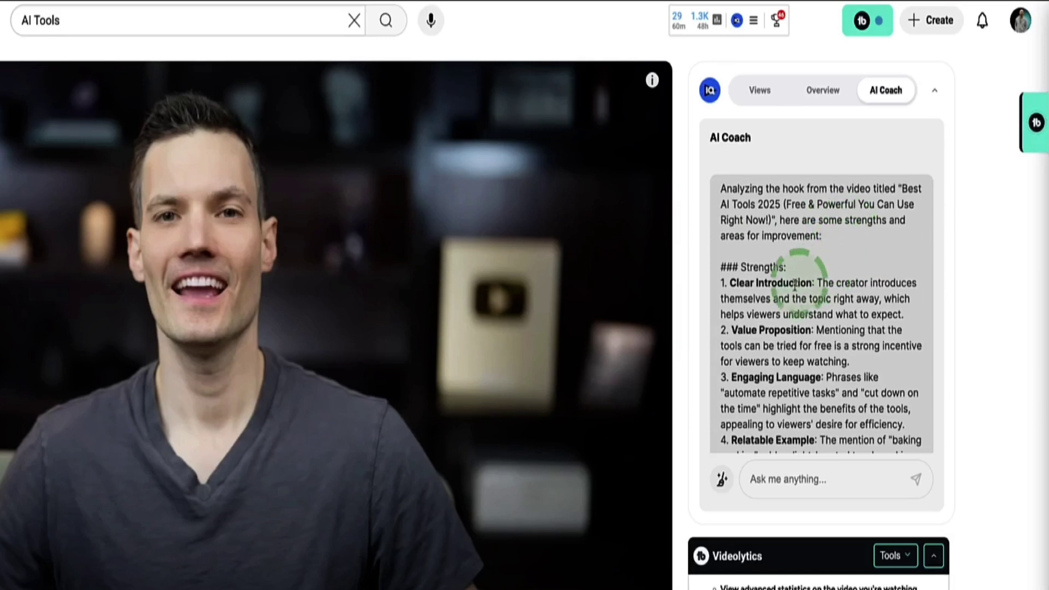
{"action": "scroll", "coordinate": [779, 283], "scroll_direction": "down", "scroll_amount": 1}
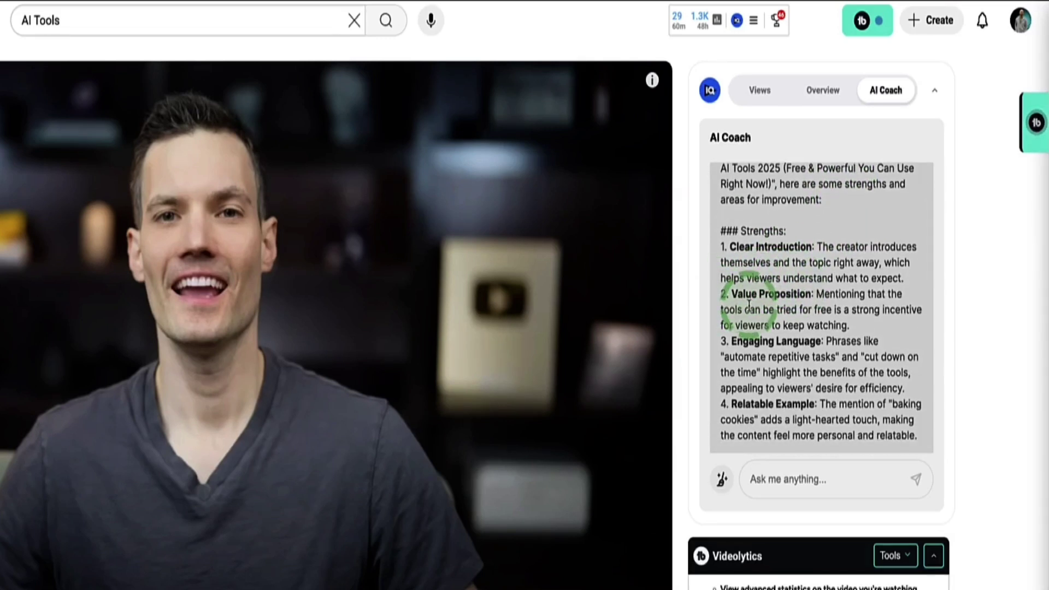
{"action": "scroll", "coordinate": [749, 304], "scroll_direction": "down", "scroll_amount": 1}
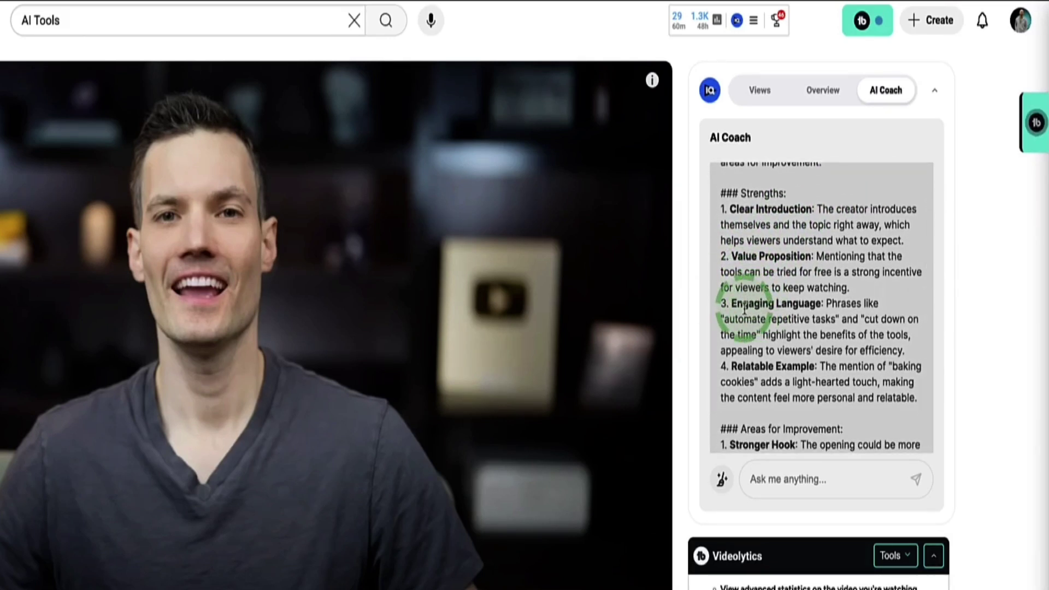
{"action": "scroll", "coordinate": [792, 311], "scroll_direction": "down", "scroll_amount": 1}
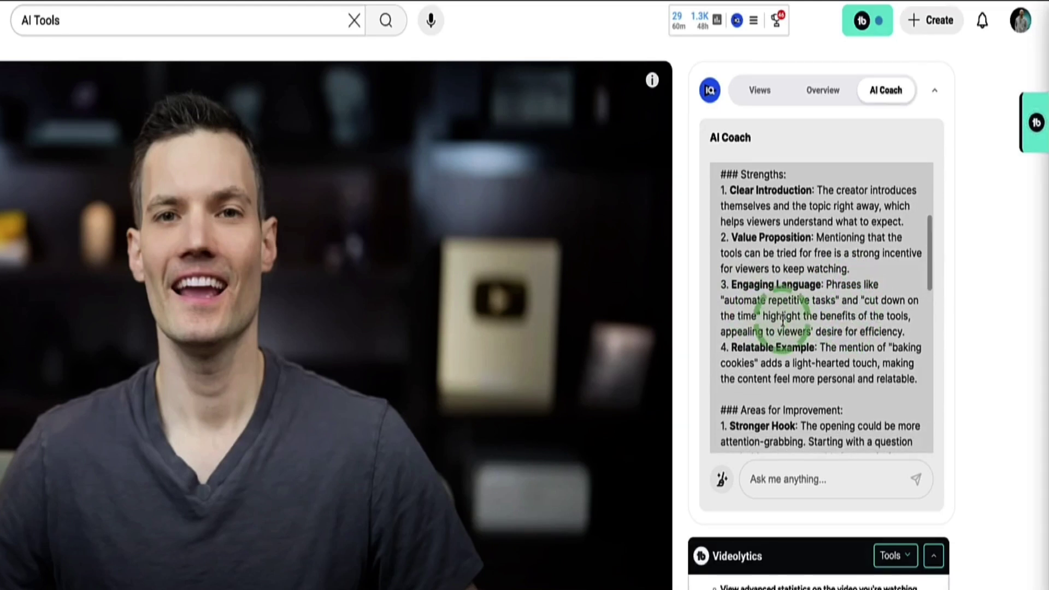
{"action": "scroll", "coordinate": [765, 314], "scroll_direction": "down", "scroll_amount": 2}
{"action": "scroll", "coordinate": [758, 313], "scroll_direction": "down", "scroll_amount": 2}
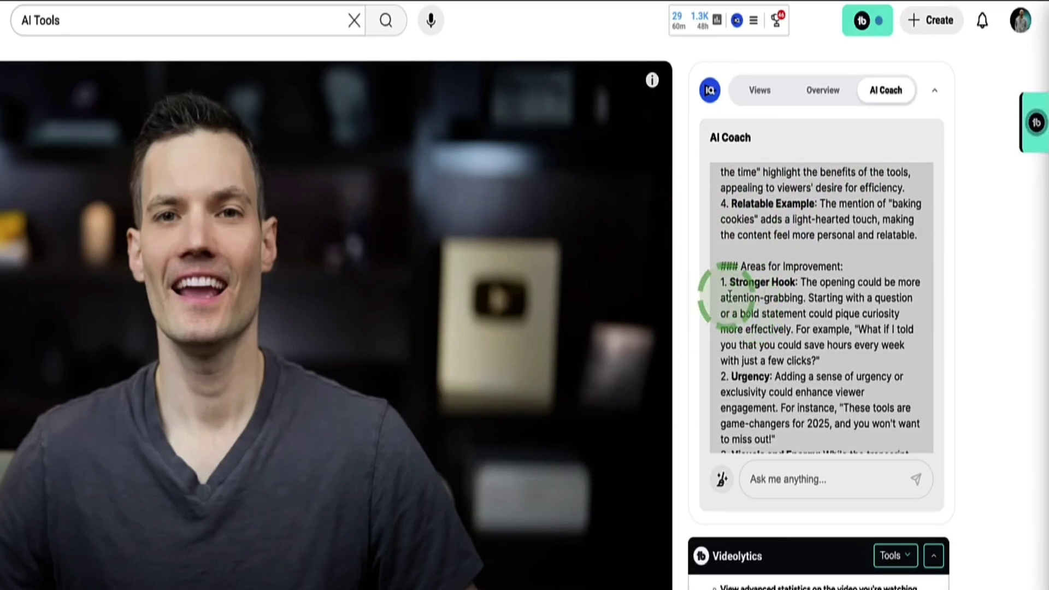
- Read the areas for improvement and the suggested hook revision in the AI Coach's answer
{"action": "scroll", "coordinate": [792, 298], "scroll_direction": "down", "scroll_amount": 1}
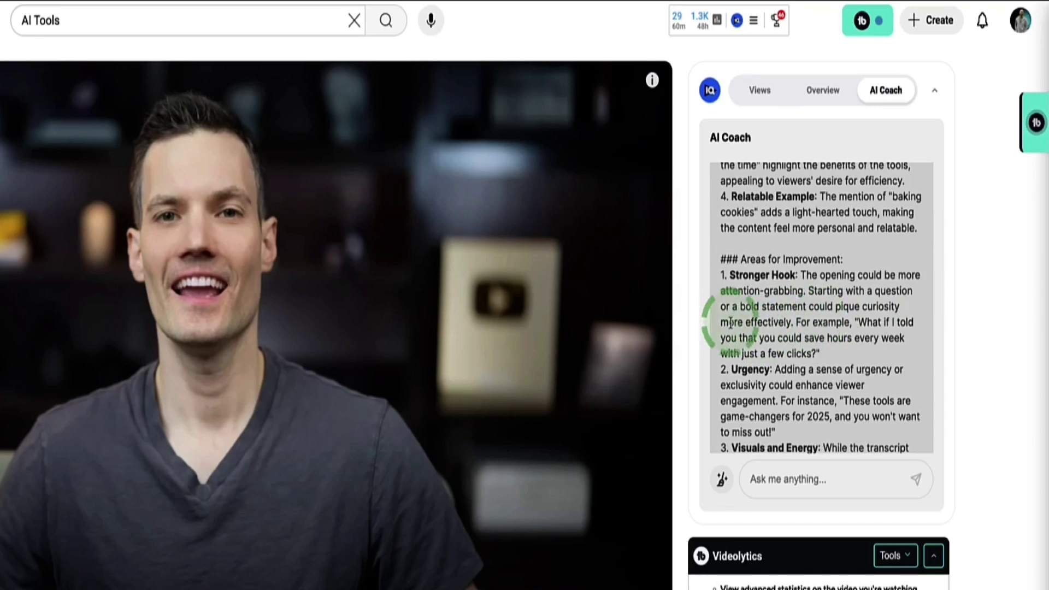
{"action": "scroll", "coordinate": [731, 323], "scroll_direction": "down", "scroll_amount": 1}
{"action": "scroll", "coordinate": [754, 315], "scroll_direction": "down", "scroll_amount": 1}
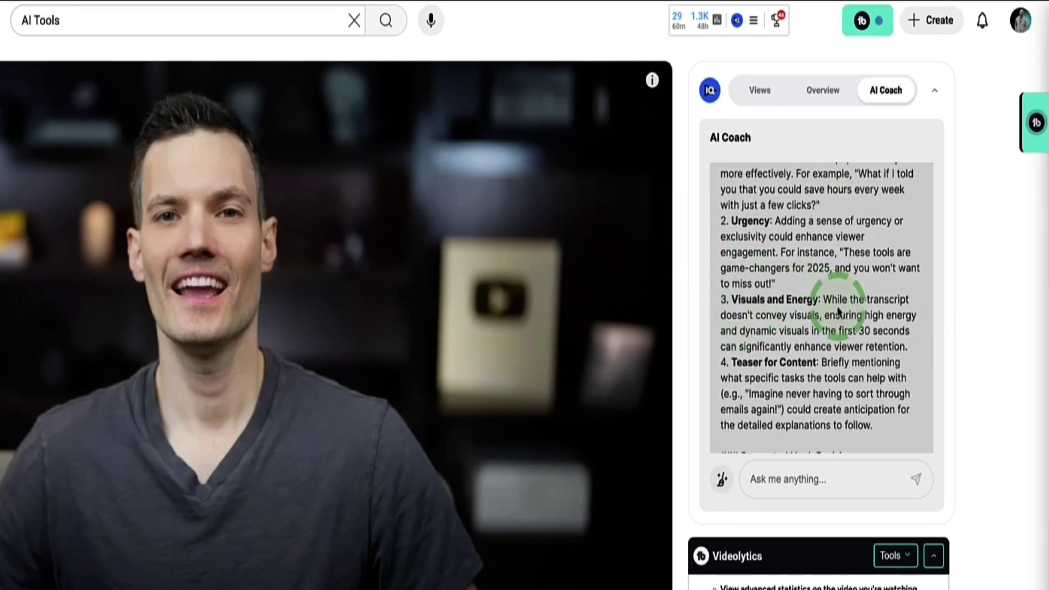
{"action": "scroll", "coordinate": [838, 309], "scroll_direction": "down", "scroll_amount": 1}
{"action": "scroll", "coordinate": [759, 284], "scroll_direction": "down", "scroll_amount": 1}
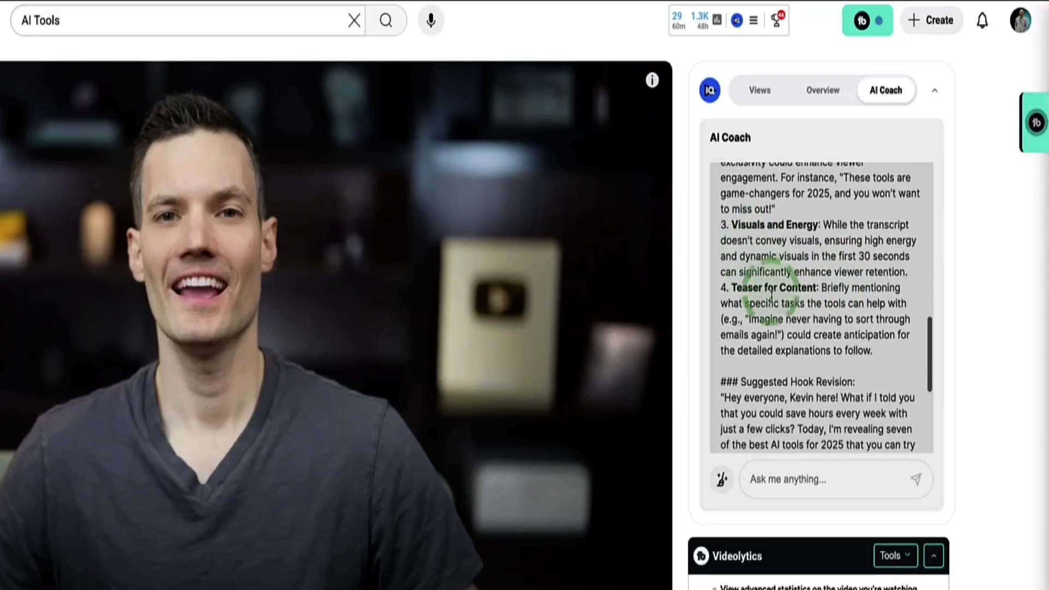
{"action": "scroll", "coordinate": [803, 302], "scroll_direction": "down", "scroll_amount": 4}
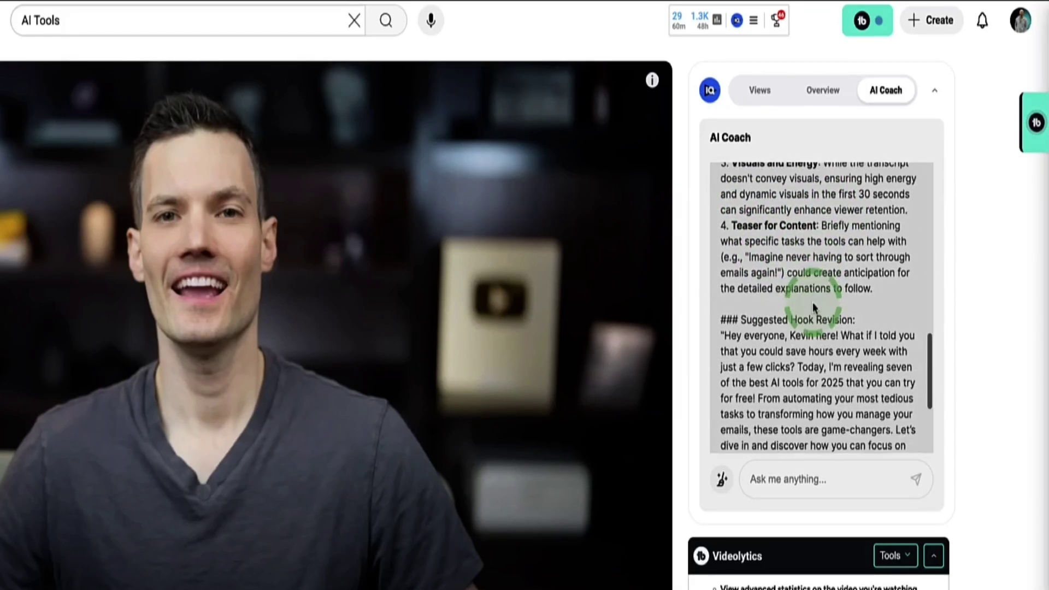
- Go back over the hook analysis and copy the AI Coach's full response
{"action": "scroll", "coordinate": [813, 304], "scroll_direction": "up", "scroll_amount": 7}
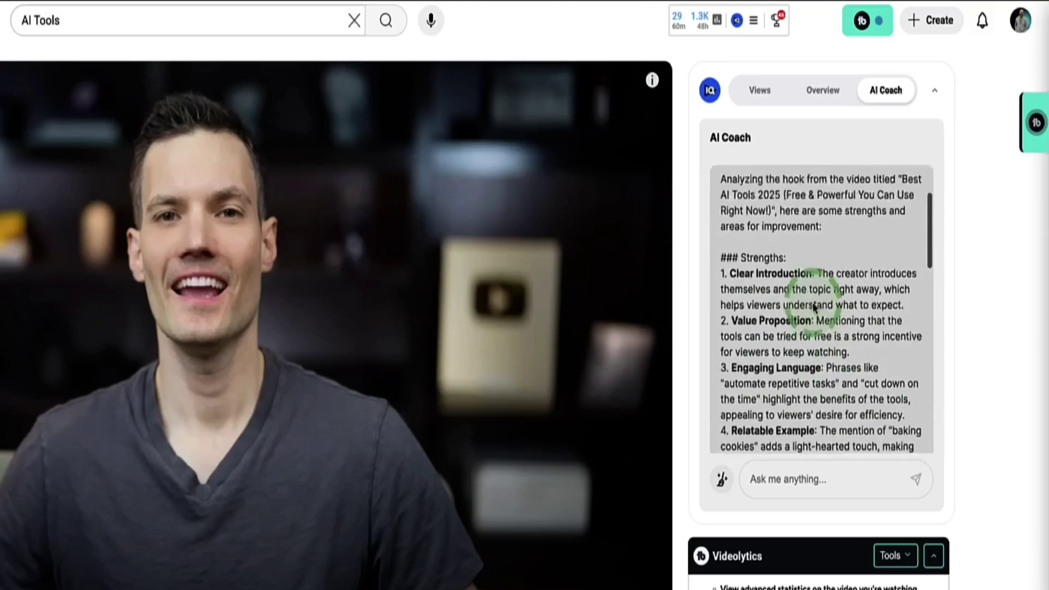
{"action": "scroll", "coordinate": [814, 303], "scroll_direction": "down", "scroll_amount": 2}
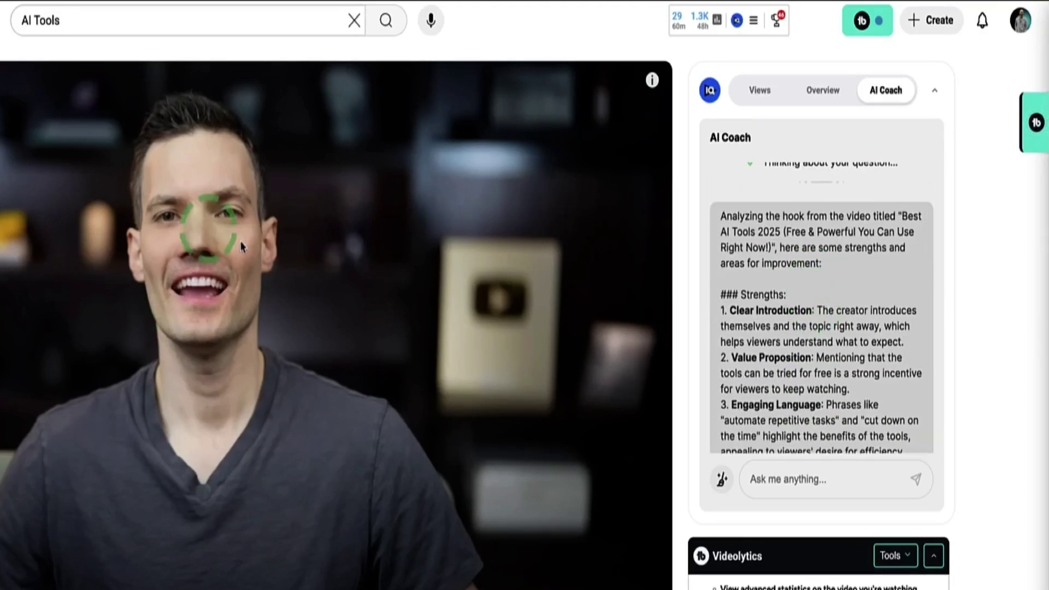
{"action": "scroll", "coordinate": [805, 306], "scroll_direction": "up", "scroll_amount": 2}
{"action": "scroll", "coordinate": [808, 307], "scroll_direction": "down", "scroll_amount": 7}
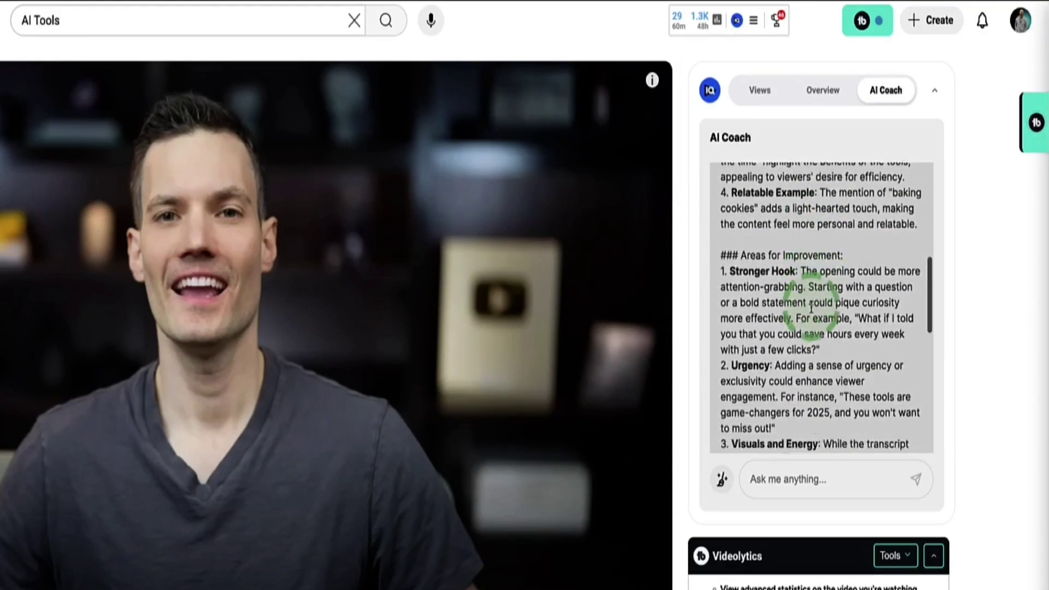
{"action": "left_click", "coordinate": [925, 444]}
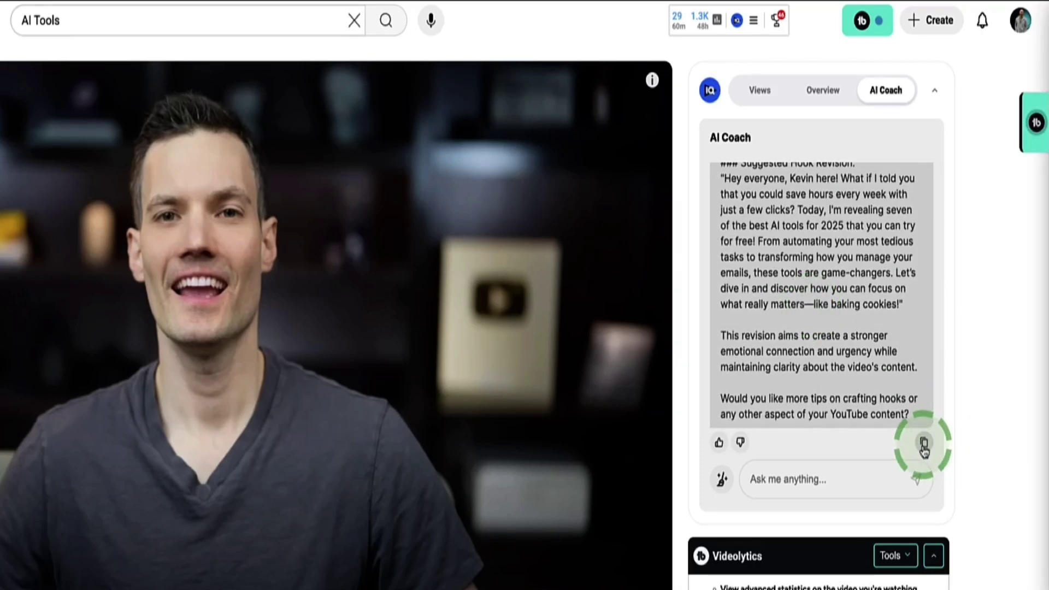
{"action": "scroll", "coordinate": [866, 393], "scroll_direction": "up", "scroll_amount": 10}
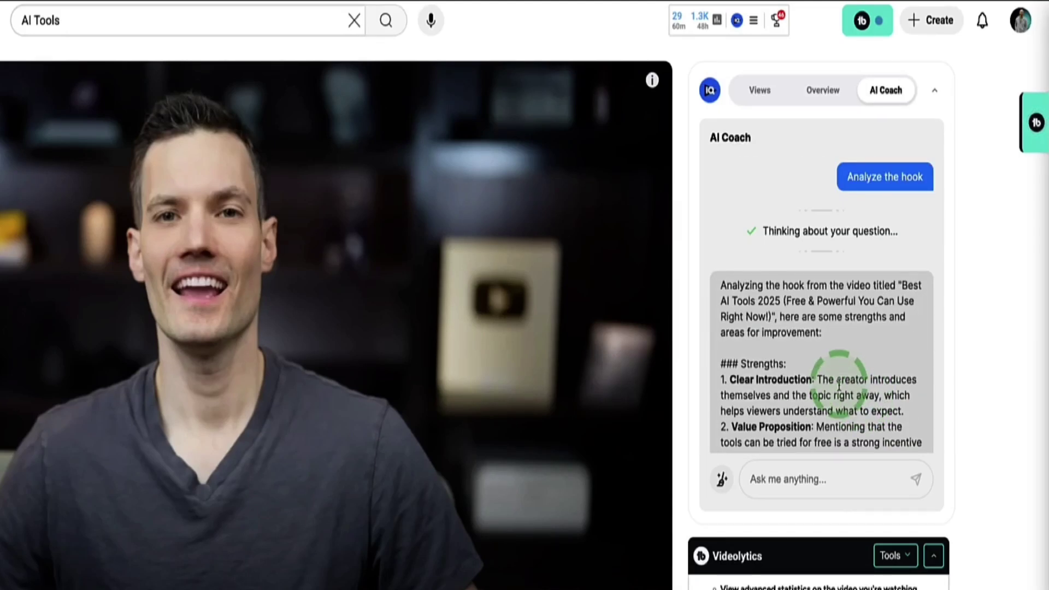
{"action": "scroll", "coordinate": [771, 331], "scroll_direction": "down", "scroll_amount": 10}
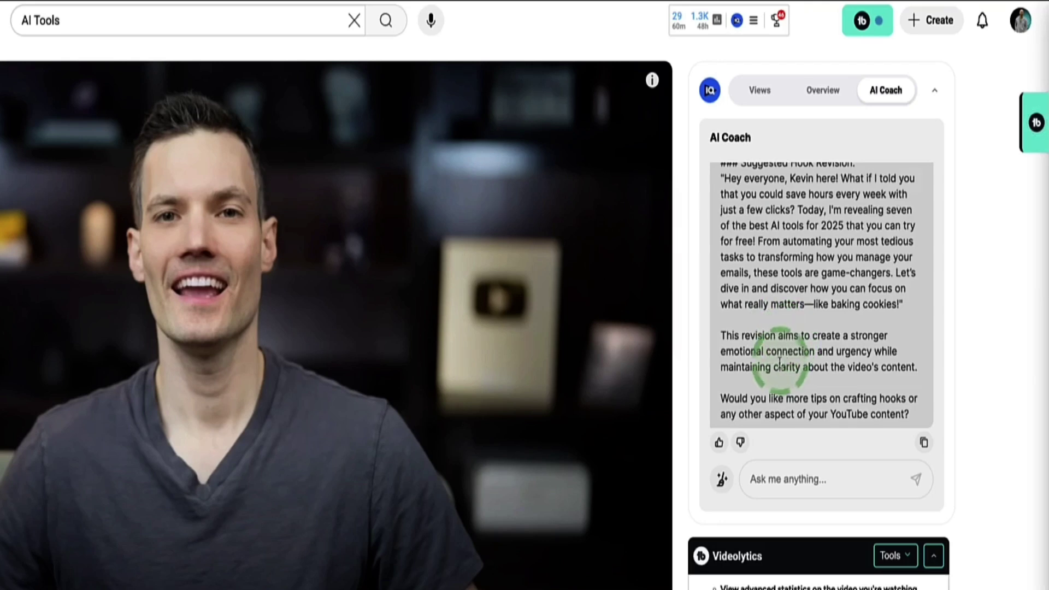
- Reread the AI Coach's hook analysis, from the listed strengths to the suggested hook revision
{"action": "scroll", "coordinate": [809, 343], "scroll_direction": "up", "scroll_amount": 4}
{"action": "scroll", "coordinate": [809, 343], "scroll_direction": "up", "scroll_amount": 10}
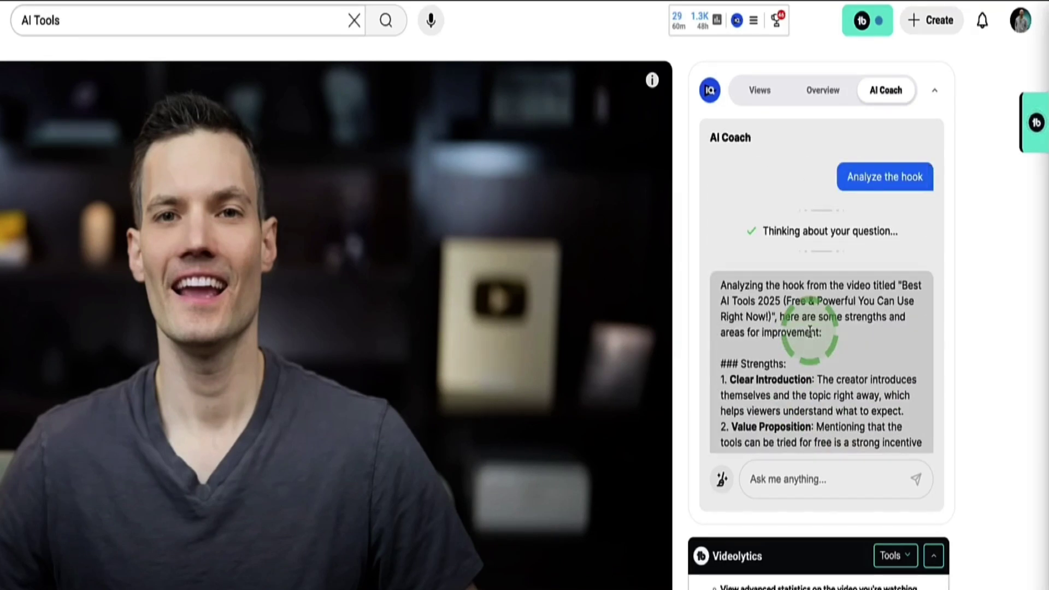
{"action": "left_click", "coordinate": [876, 93]}
{"action": "scroll", "coordinate": [847, 281], "scroll_direction": "down", "scroll_amount": 10}
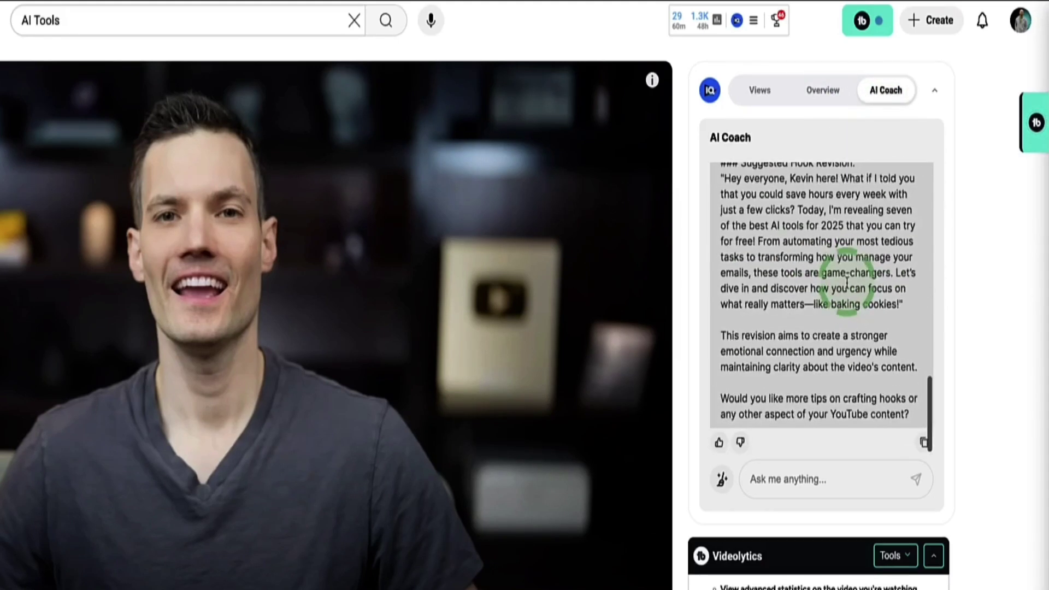
{"action": "scroll", "coordinate": [849, 279], "scroll_direction": "up", "scroll_amount": 10}
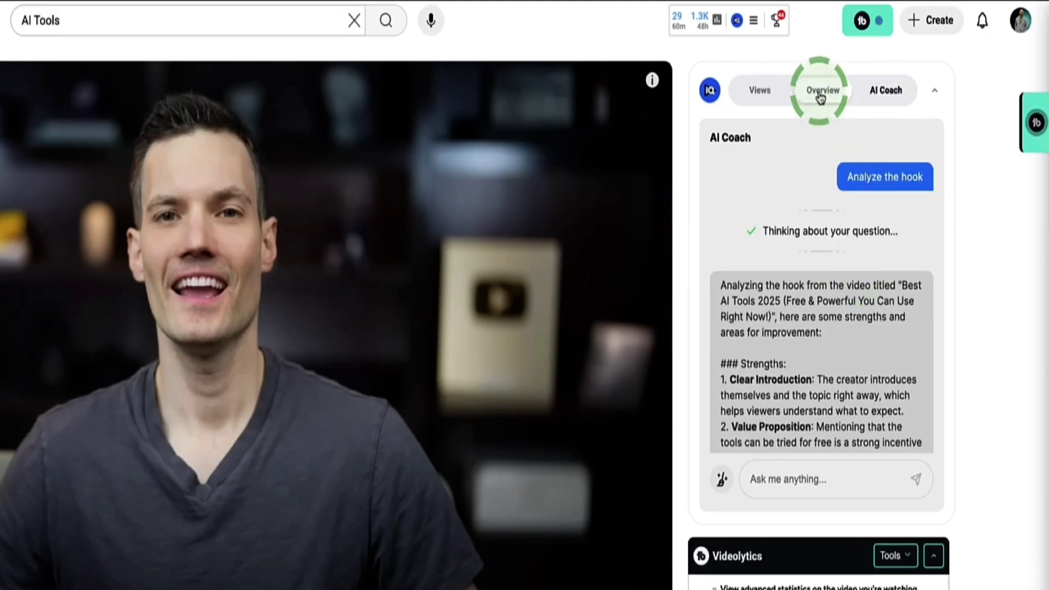
{"action": "left_click", "coordinate": [886, 93]}
{"action": "scroll", "coordinate": [820, 305], "scroll_direction": "down", "scroll_amount": 10}
{"action": "scroll", "coordinate": [830, 328], "scroll_direction": "up", "scroll_amount": 10}
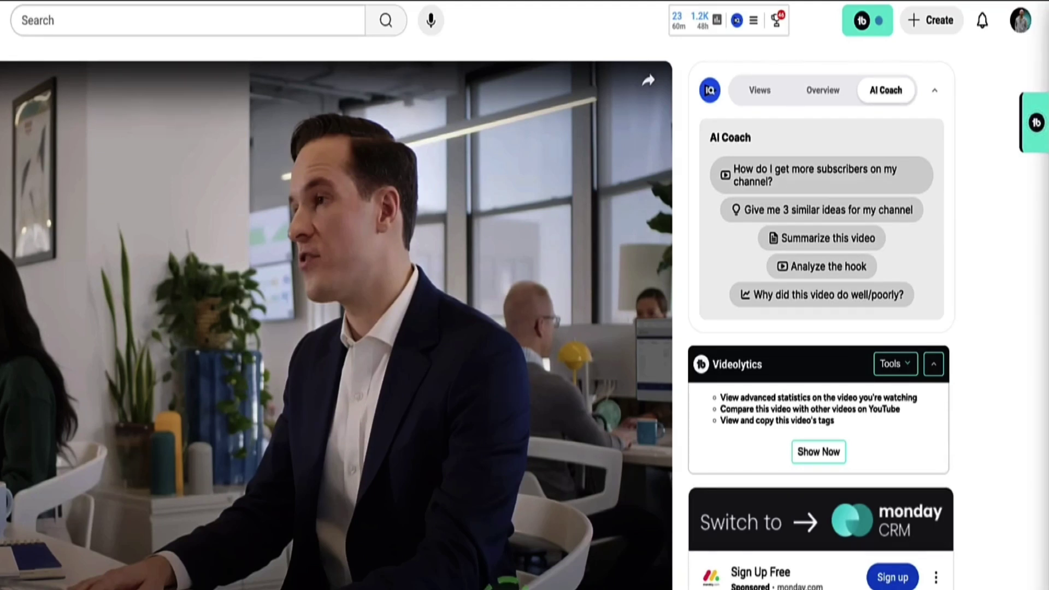
- Ask the AI Coach for 3 similar ideas for the channel and read each suggested video idea
{"action": "left_click", "coordinate": [783, 214]}
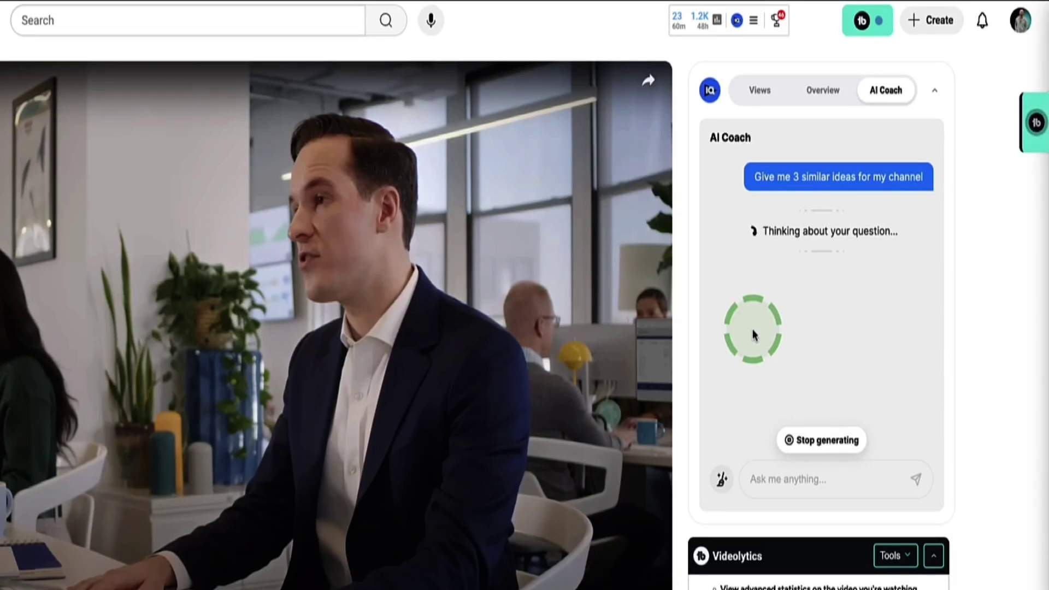
{"action": "scroll", "coordinate": [749, 328], "scroll_direction": "down", "scroll_amount": 3}
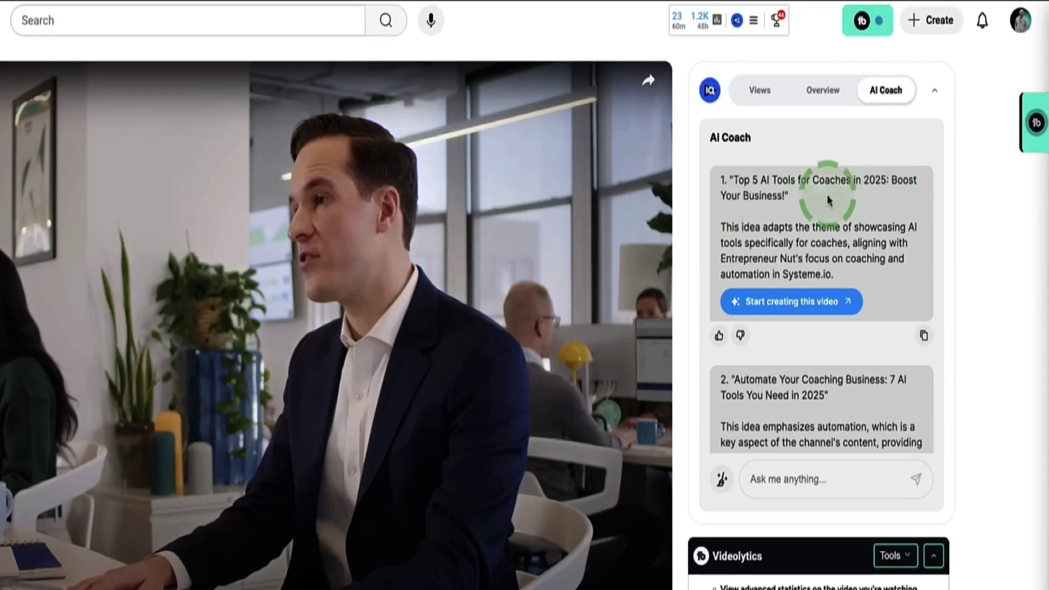
{"action": "scroll", "coordinate": [828, 200], "scroll_direction": "down", "scroll_amount": 3}
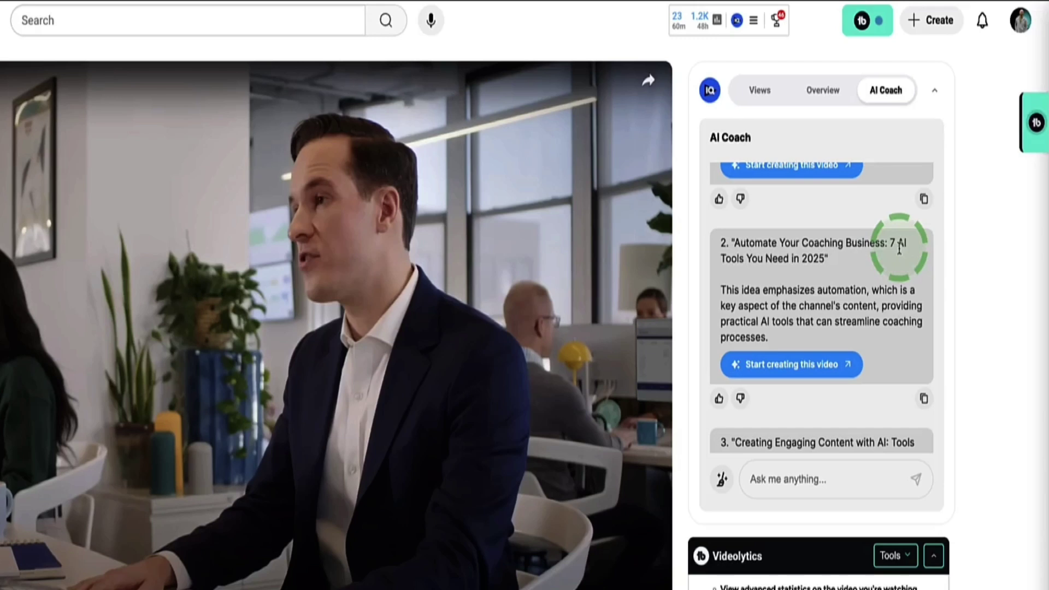
{"action": "scroll", "coordinate": [822, 268], "scroll_direction": "down", "scroll_amount": 3}
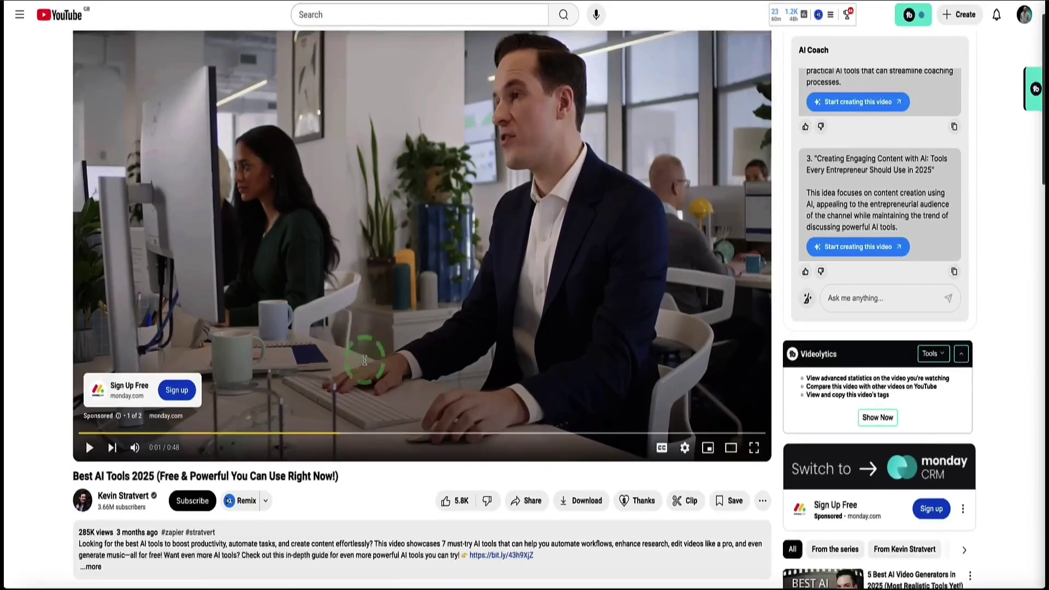
- Examine the channel's subscriber count beneath the video and open the vidIQ Remix options
{"action": "scroll", "coordinate": [364, 361], "scroll_direction": "down", "scroll_amount": 3}
{"action": "scroll", "coordinate": [328, 396], "scroll_direction": "up", "scroll_amount": 1}
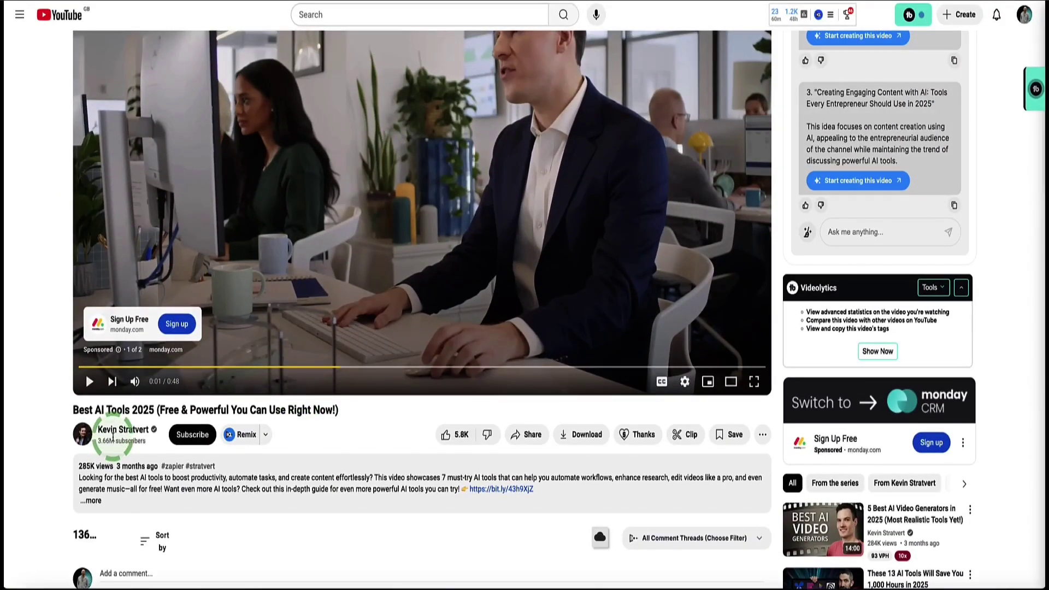
{"action": "left_click_drag", "start_coordinate": [98, 442], "coordinate": [146, 447]}
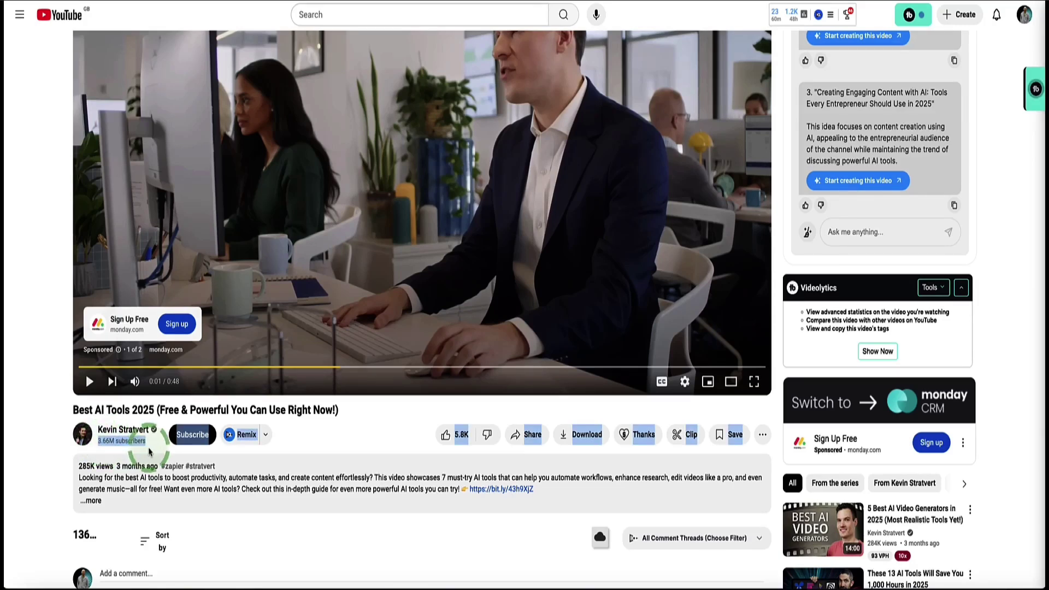
{"action": "left_click", "coordinate": [293, 448]}
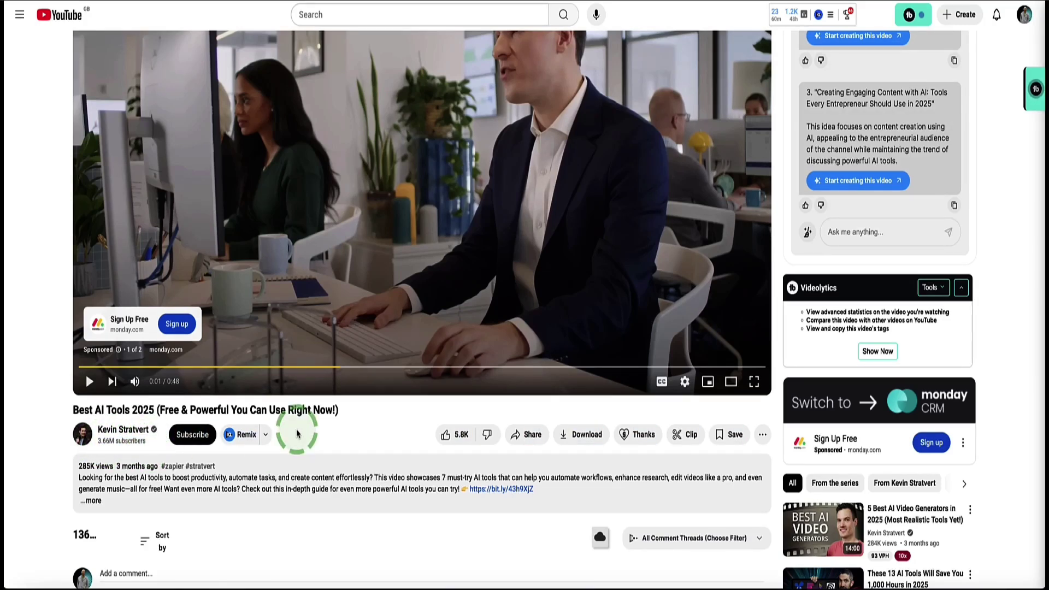
{"action": "scroll", "coordinate": [273, 432], "scroll_direction": "up", "scroll_amount": 2}
{"action": "scroll", "coordinate": [219, 426], "scroll_direction": "down", "scroll_amount": 2}
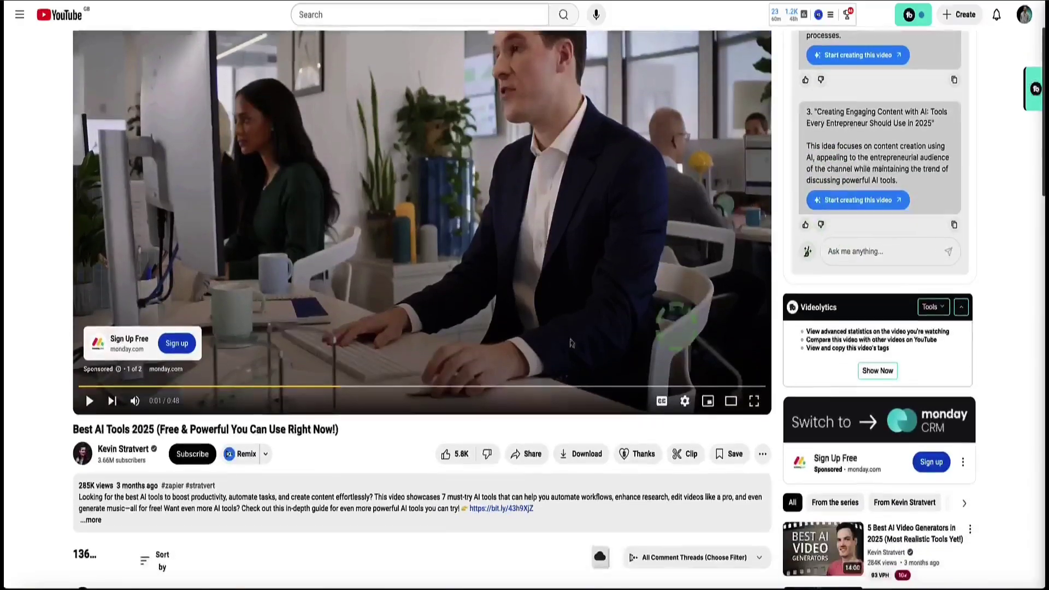
{"action": "left_click", "coordinate": [153, 417]}
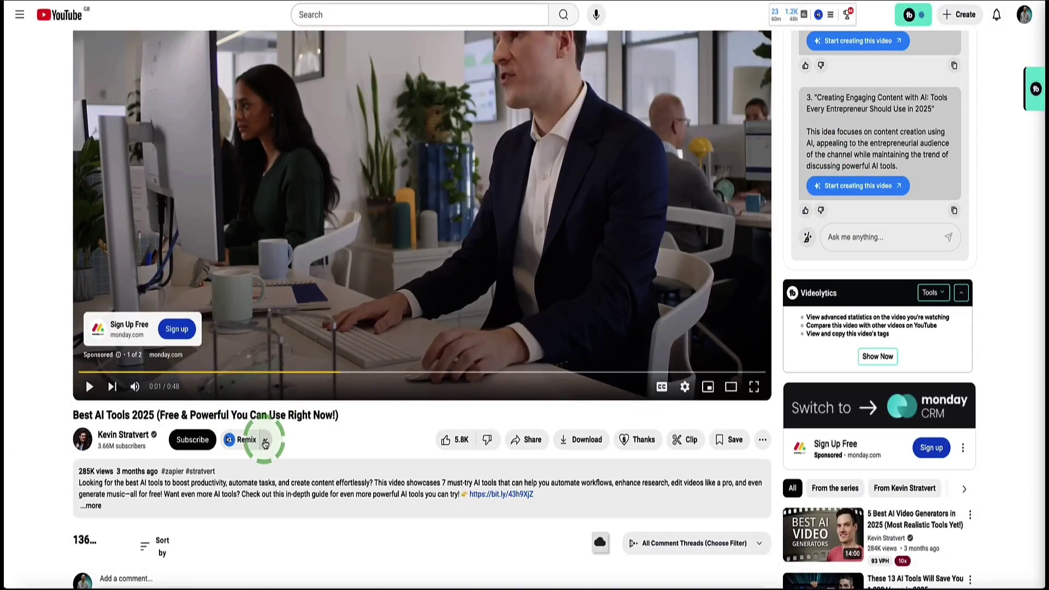
{"action": "left_click", "coordinate": [266, 441]}
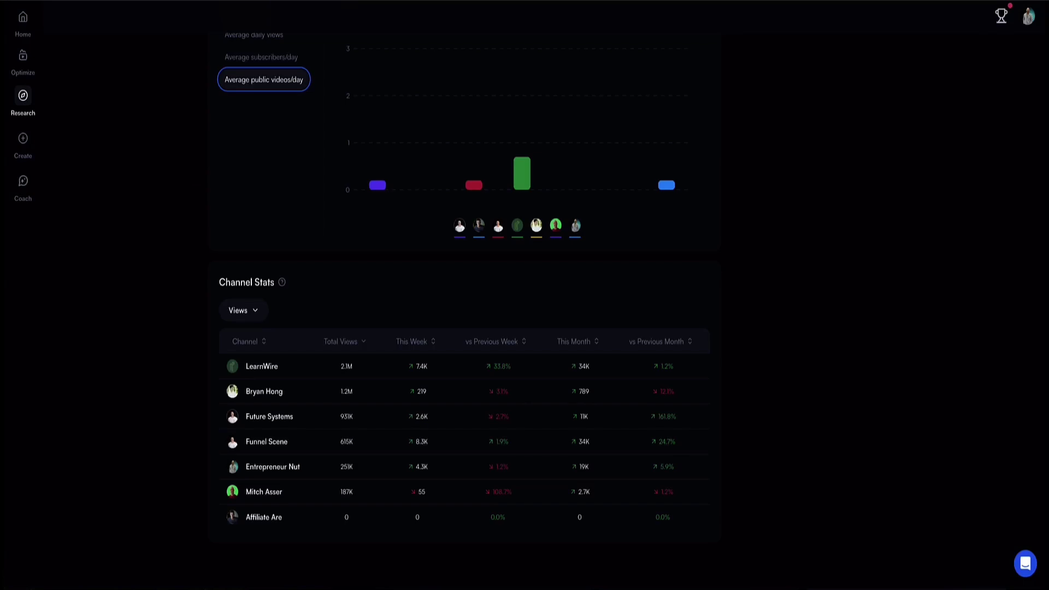
- Start an email trend alert for the "AI Tools" search term and look over its live results preview
{"action": "scroll", "coordinate": [385, 246], "scroll_direction": "up", "scroll_amount": 10}
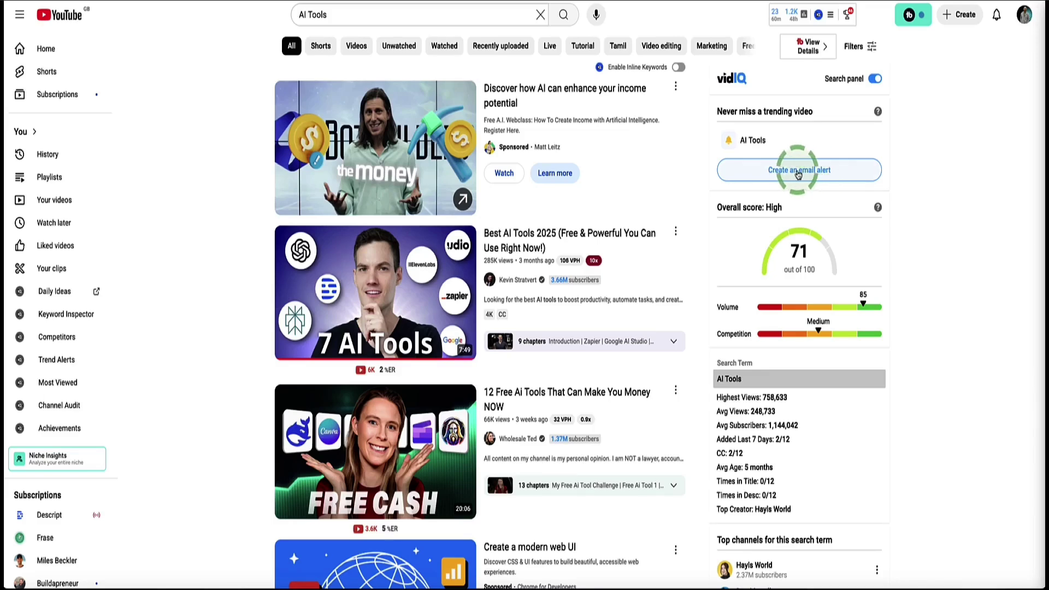
{"action": "left_click", "coordinate": [816, 173]}
{"action": "scroll", "coordinate": [433, 87], "scroll_direction": "down", "scroll_amount": 5}
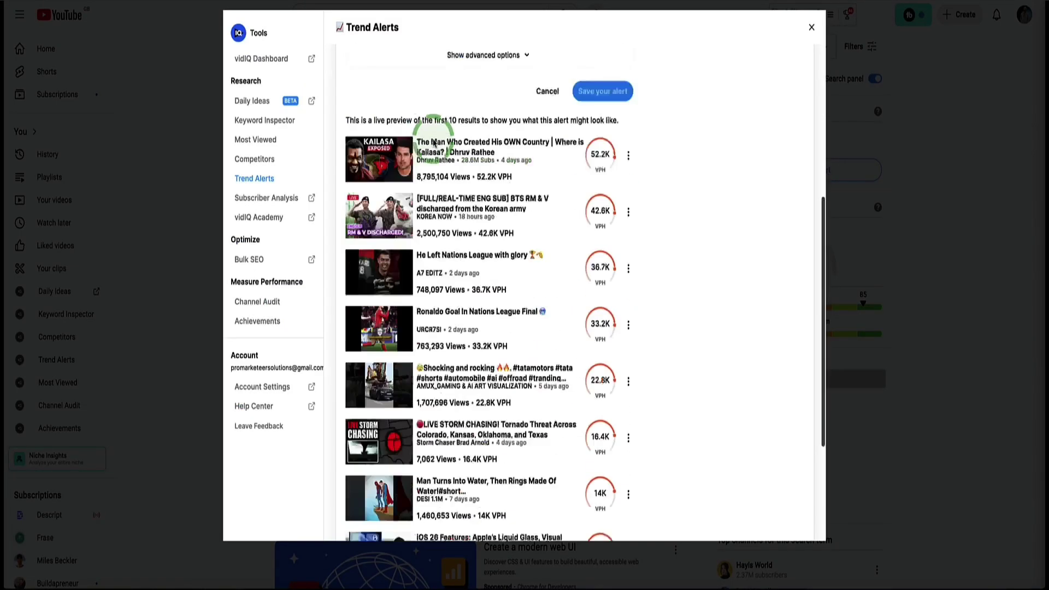
{"action": "scroll", "coordinate": [439, 142], "scroll_direction": "up", "scroll_amount": 5}
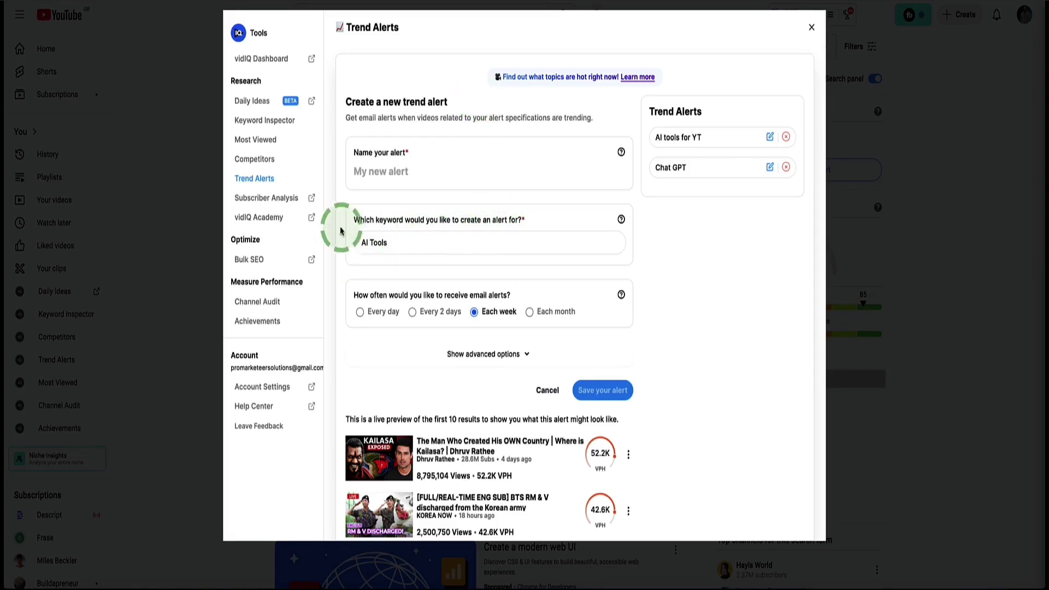
- Name the new trend alert "AI tools" and expand its advanced options
{"action": "left_click", "coordinate": [394, 243]}
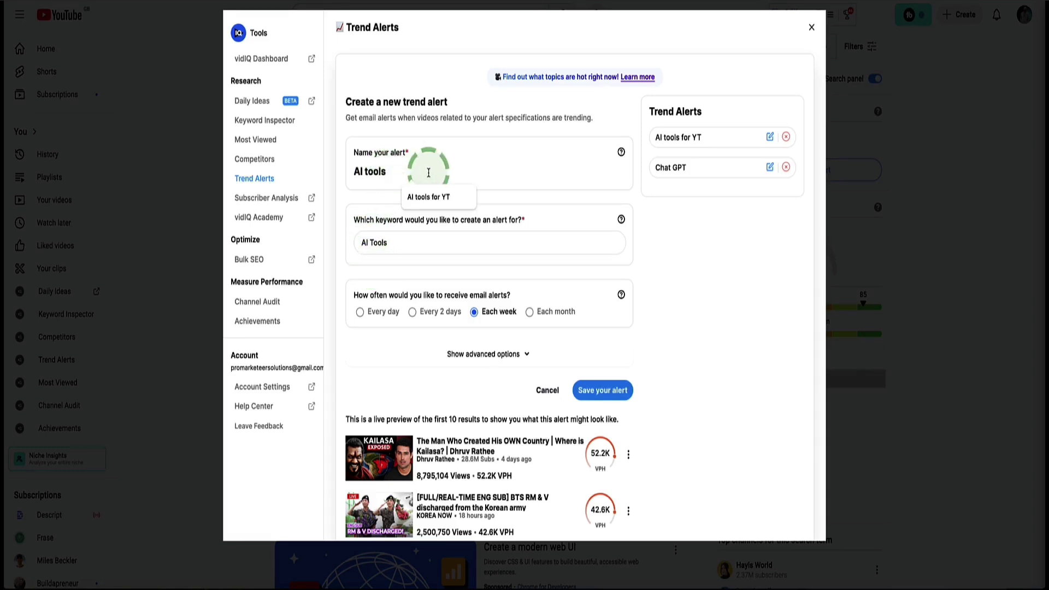
{"action": "left_click", "coordinate": [396, 296]}
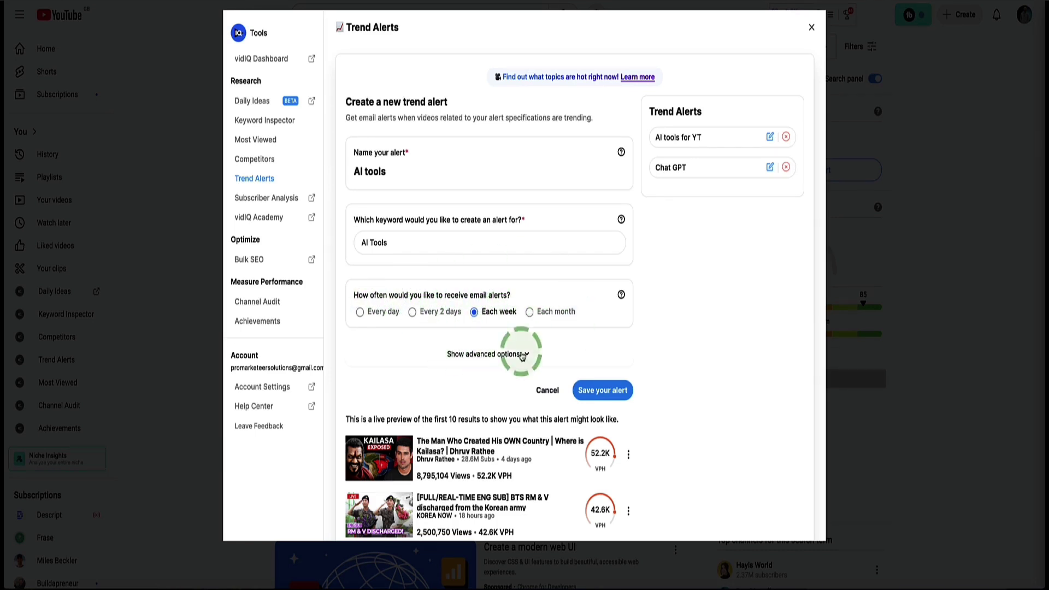
{"action": "left_click", "coordinate": [480, 355]}
{"action": "scroll", "coordinate": [417, 216], "scroll_direction": "down", "scroll_amount": 3}
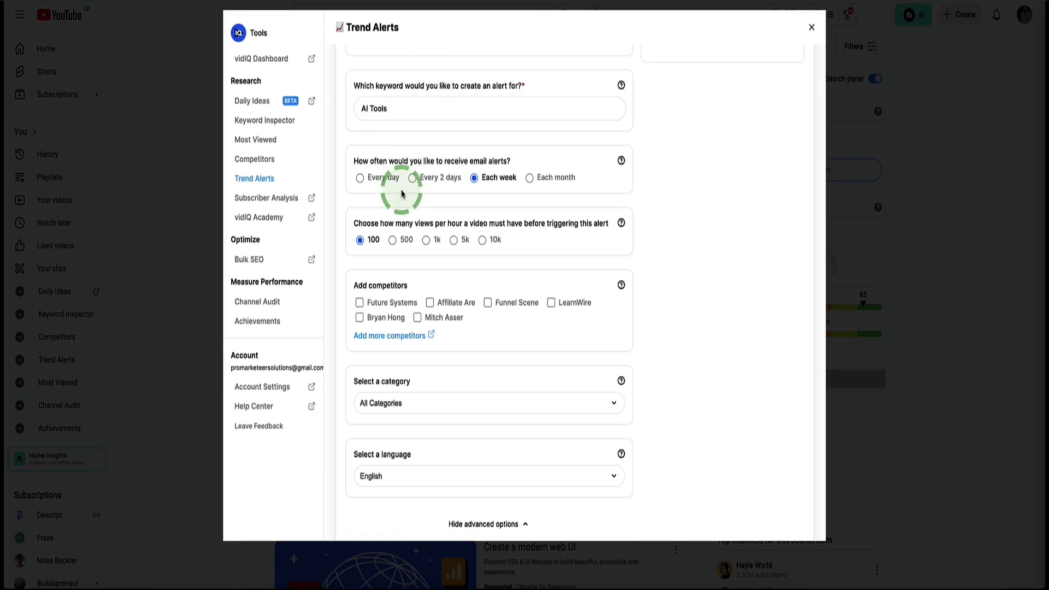
{"action": "scroll", "coordinate": [402, 194], "scroll_direction": "down", "scroll_amount": 2}
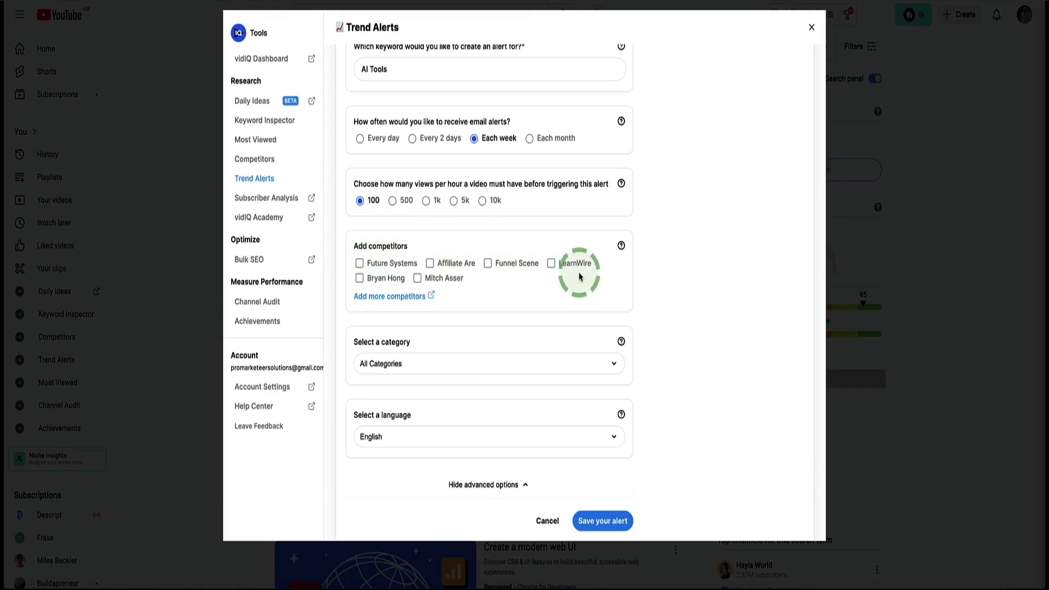
- Include Future Systems, LearnWire and the last listed channel as competitors in the trend alert
{"action": "left_click", "coordinate": [360, 266]}
{"action": "left_click", "coordinate": [418, 279]}
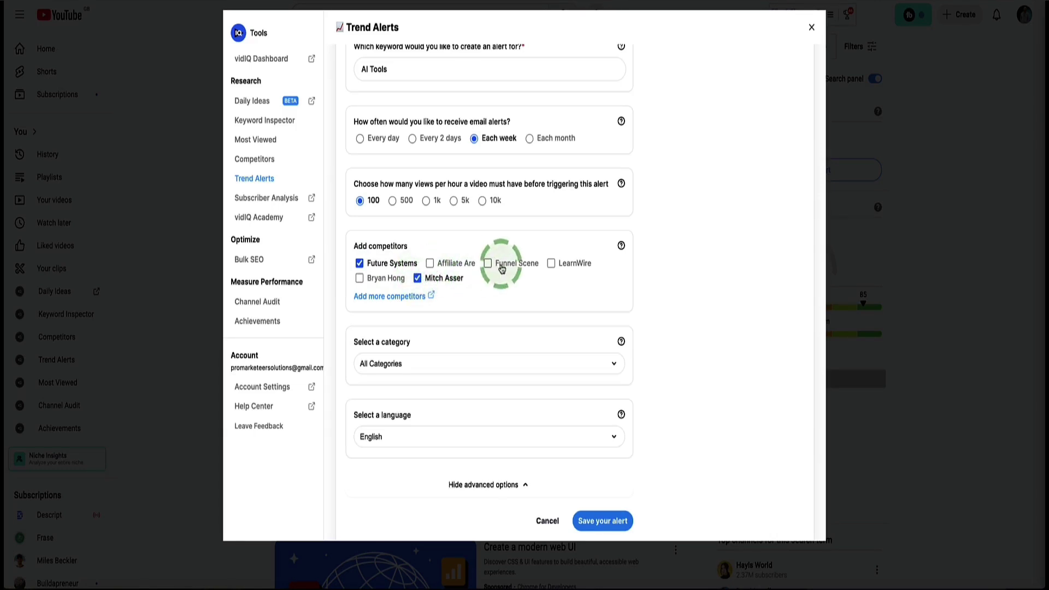
{"action": "left_click", "coordinate": [550, 265]}
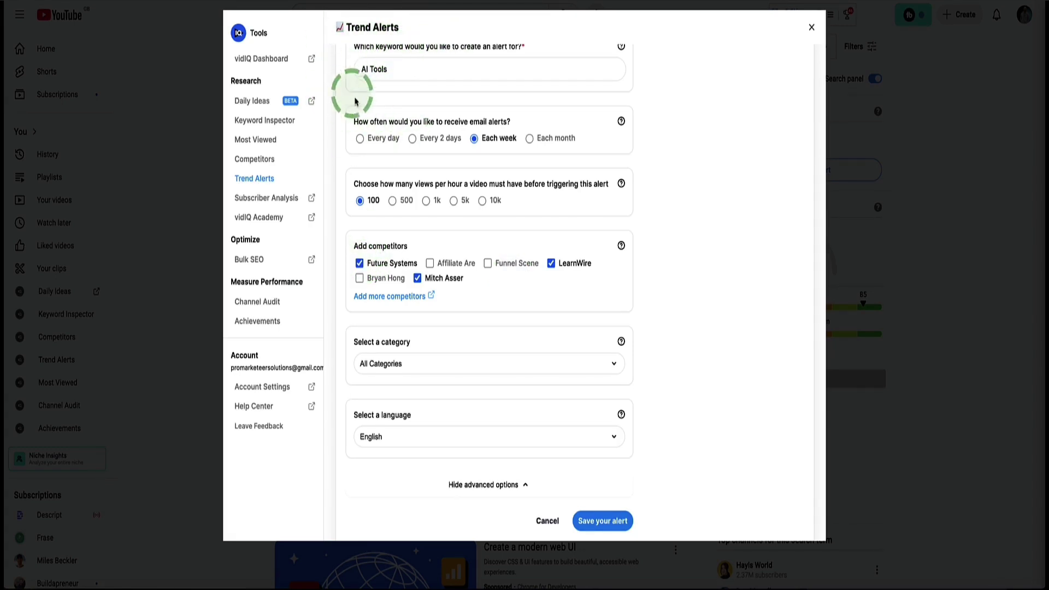
- Remove all three selected competitor channels from the trend alert
{"action": "left_click", "coordinate": [360, 264]}
{"action": "left_click", "coordinate": [417, 279]}
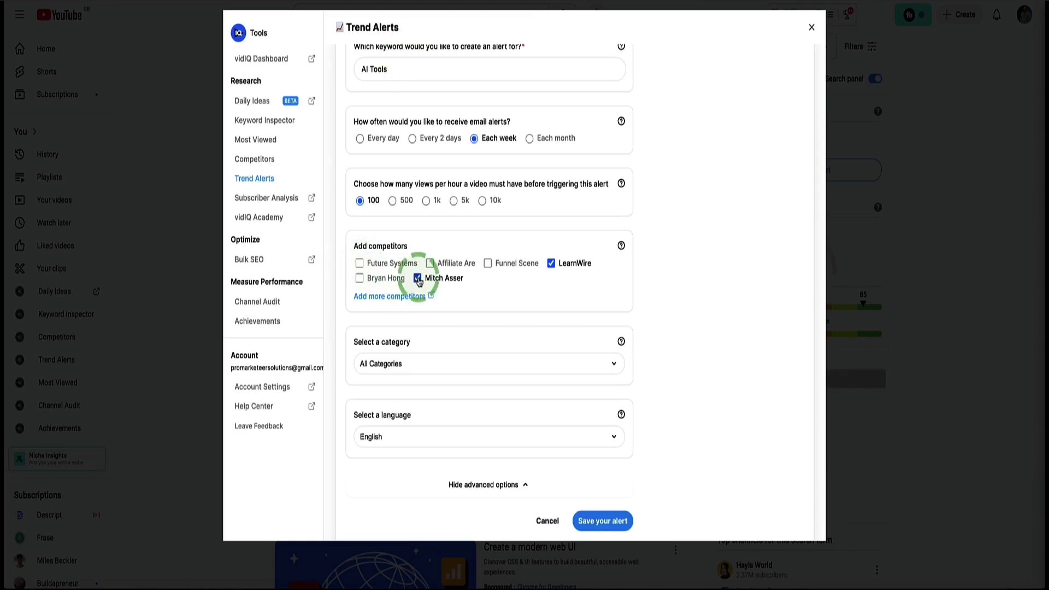
{"action": "left_click", "coordinate": [551, 263]}
- Review the alert's category and language settings and examine the live preview of matching videos
{"action": "scroll", "coordinate": [547, 268], "scroll_direction": "down", "scroll_amount": 2}
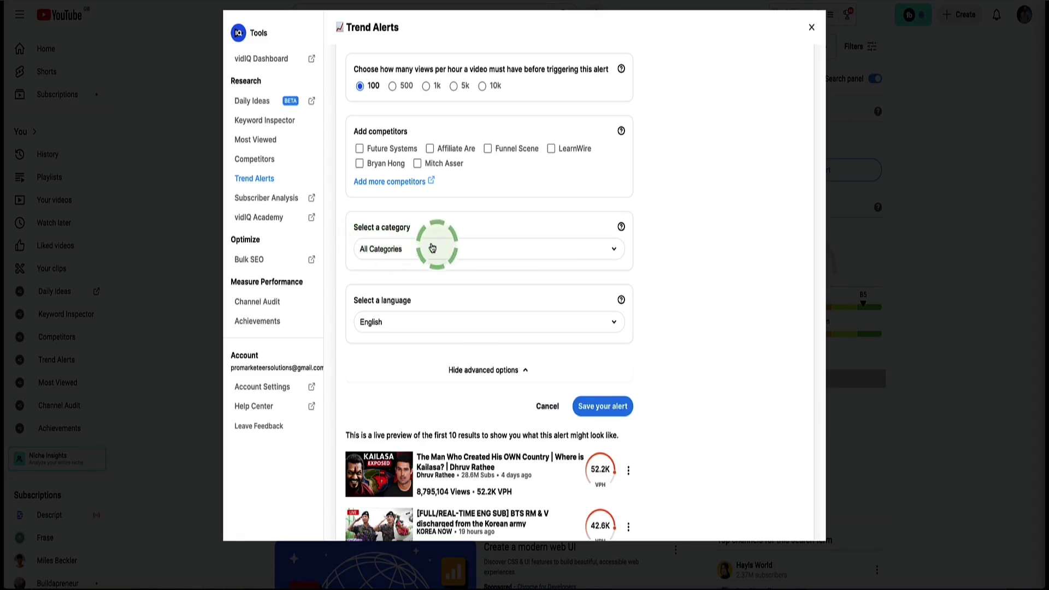
{"action": "scroll", "coordinate": [432, 248], "scroll_direction": "down", "scroll_amount": 1}
{"action": "scroll", "coordinate": [459, 262], "scroll_direction": "down", "scroll_amount": 4}
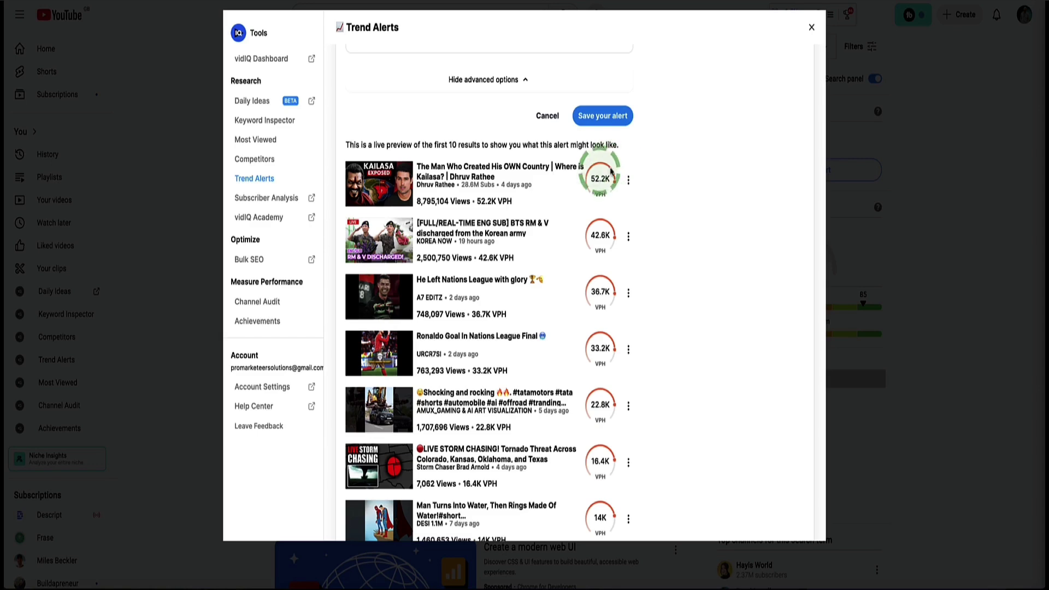
{"action": "scroll", "coordinate": [437, 216], "scroll_direction": "down", "scroll_amount": 4}
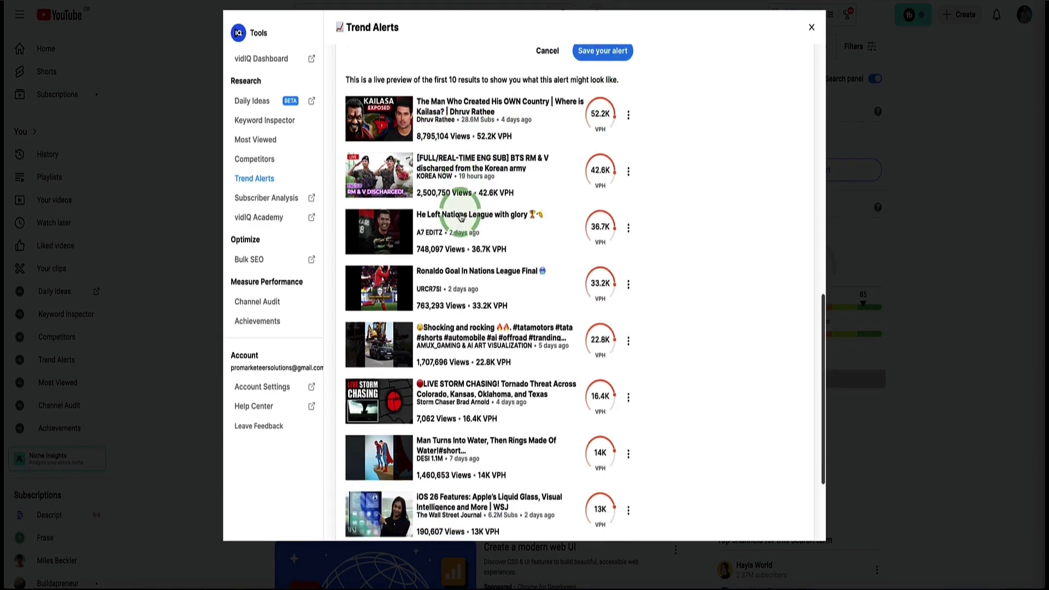
{"action": "scroll", "coordinate": [497, 233], "scroll_direction": "up", "scroll_amount": 3}
{"action": "scroll", "coordinate": [492, 232], "scroll_direction": "up", "scroll_amount": 1}
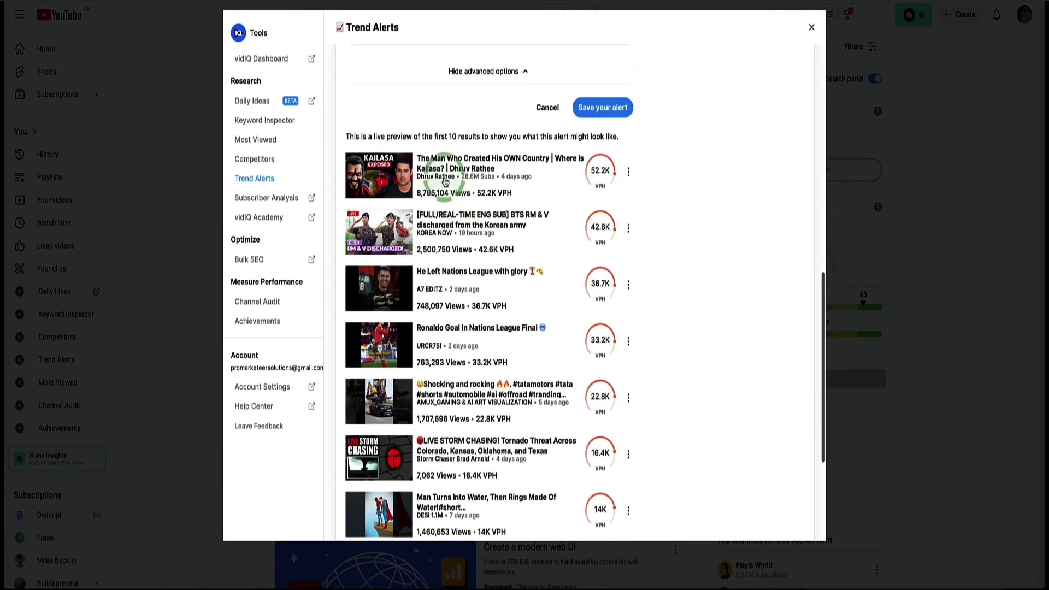